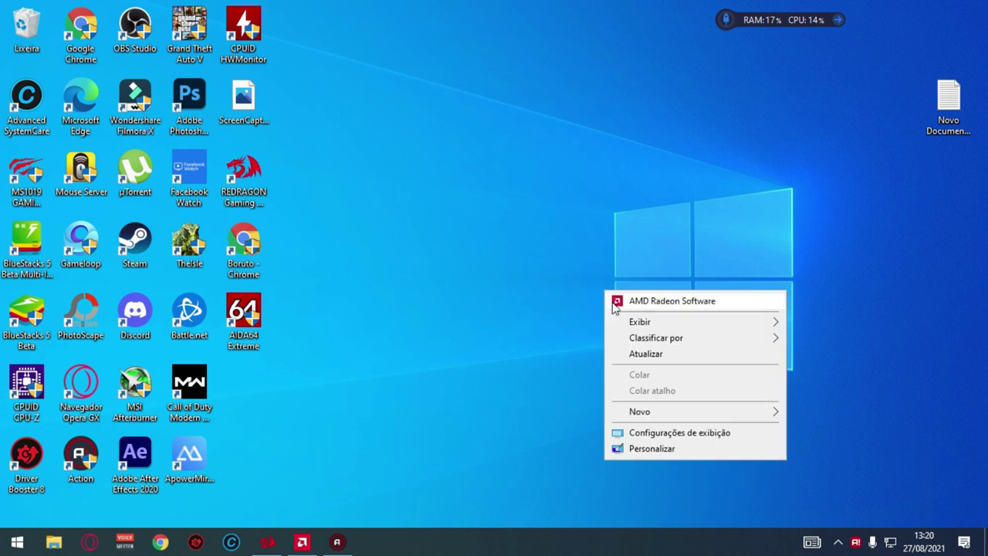
click(643, 354)
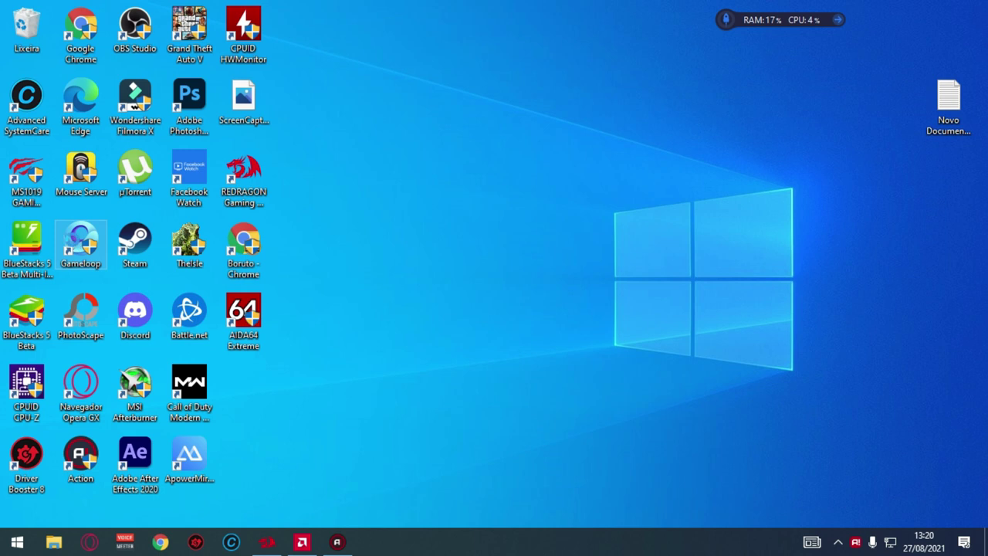
right_click(75, 244)
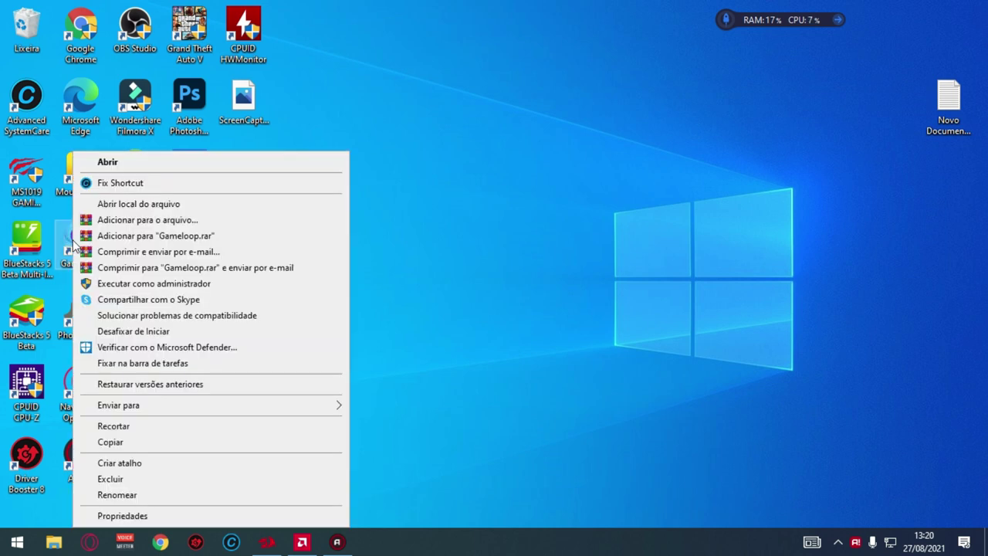
click(141, 515)
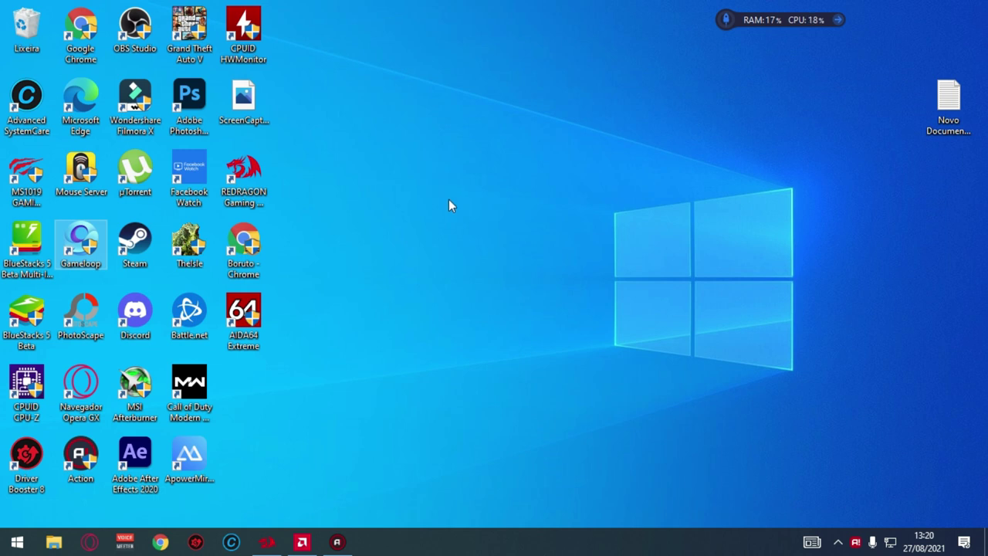
right_click(507, 228)
click(546, 290)
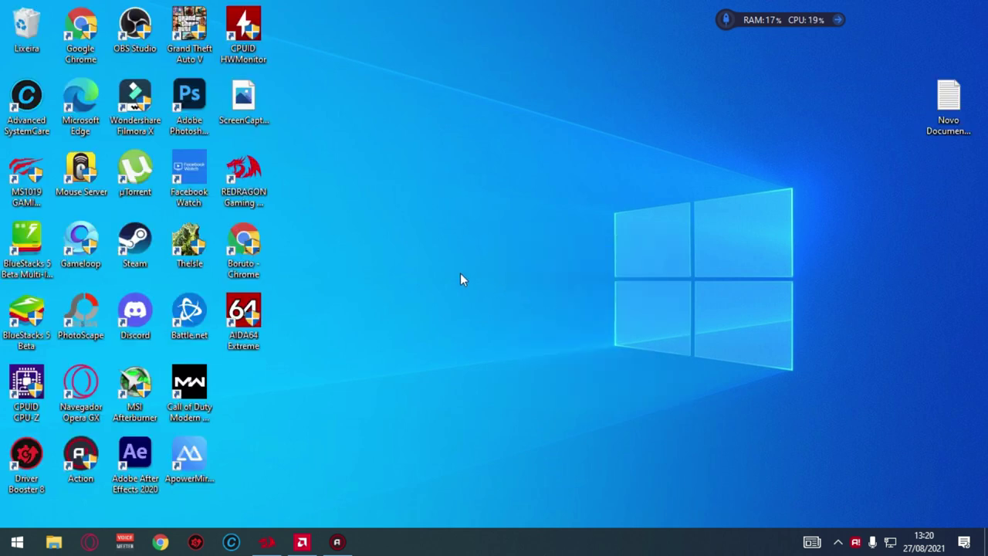
right_click(494, 336)
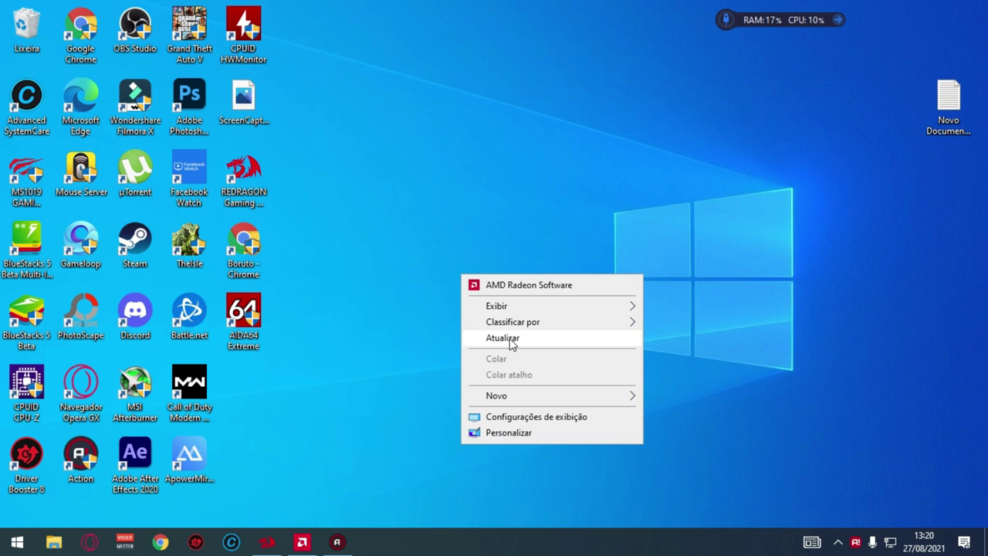
click(501, 338)
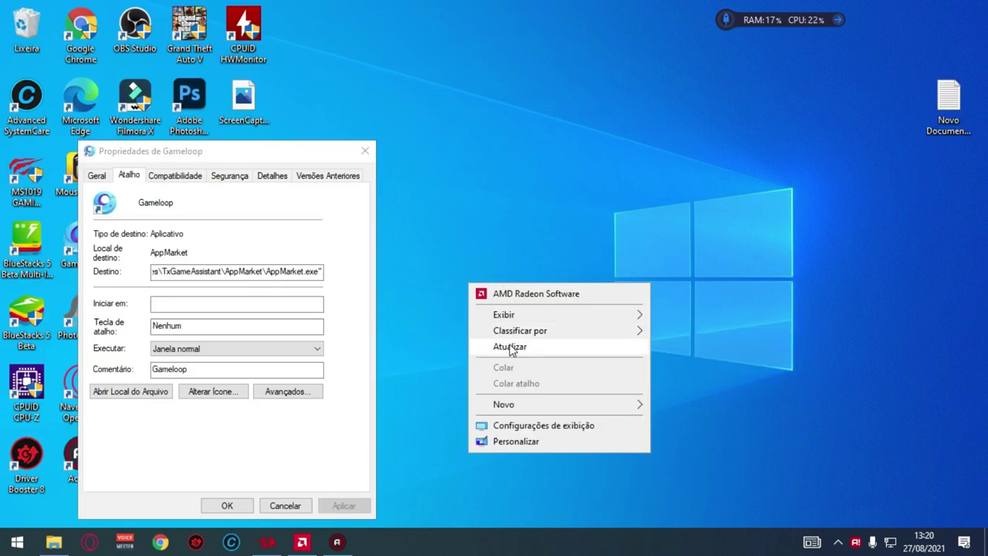
click(508, 346)
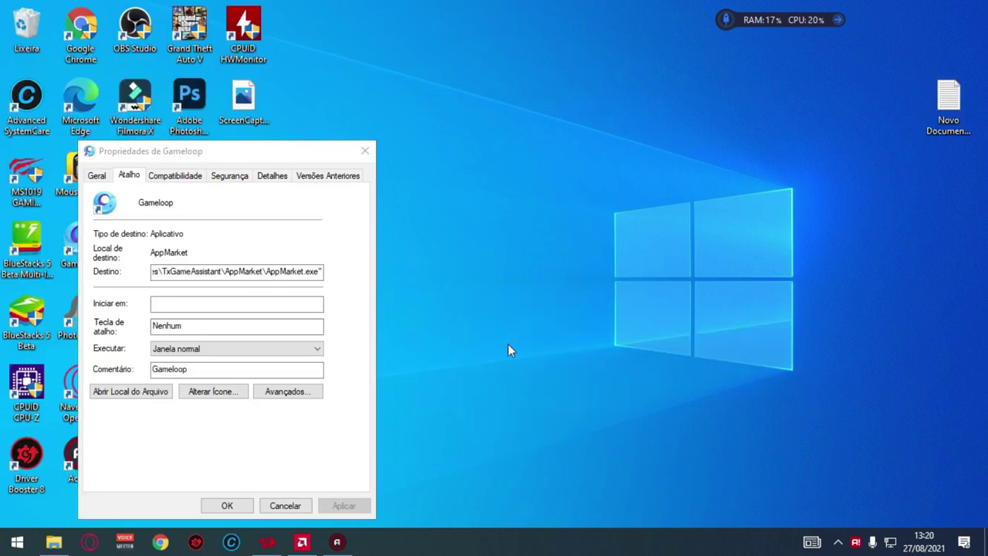
click(364, 151)
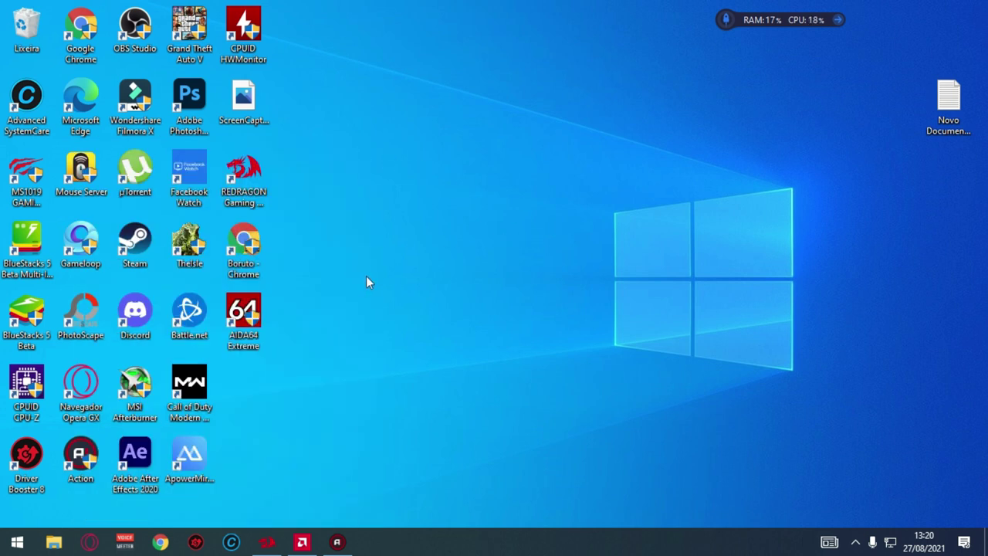
Step: Set the Gameloop shortcut's compatibility properties to run the program as administrator and apply the setting
right_click(77, 243)
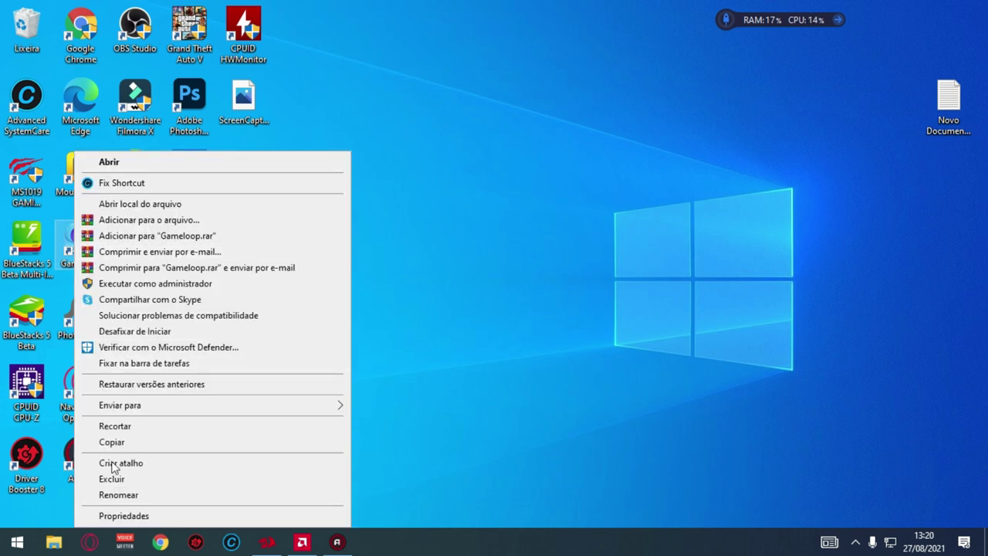
click(128, 513)
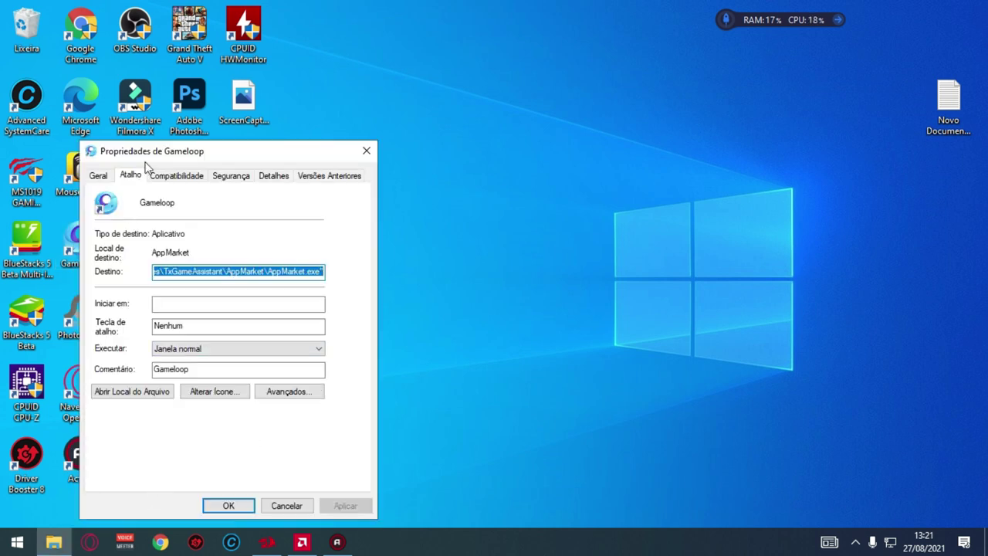
click(177, 176)
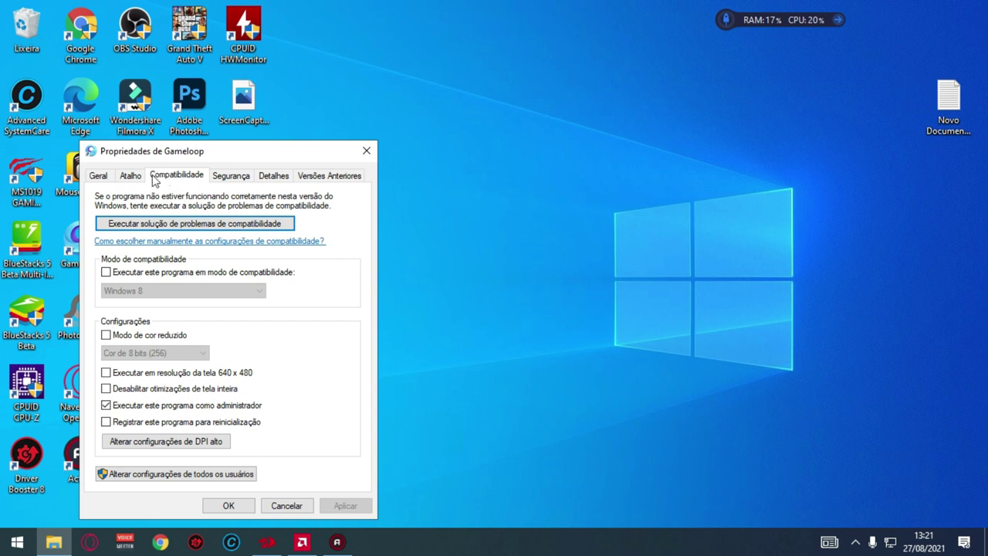
click(103, 177)
click(176, 178)
click(203, 405)
click(161, 408)
click(340, 507)
click(236, 507)
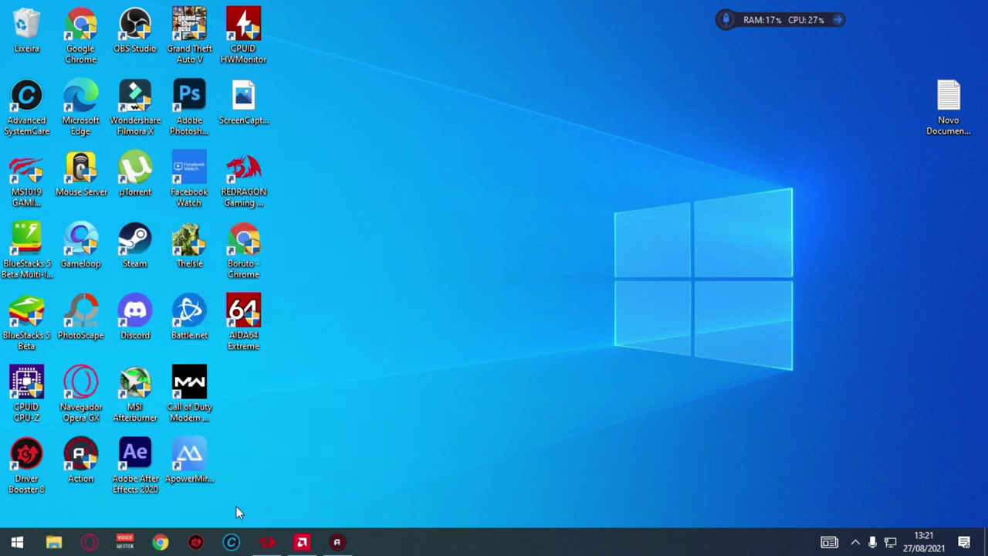
right_click(528, 286)
click(579, 352)
right_click(508, 251)
click(547, 315)
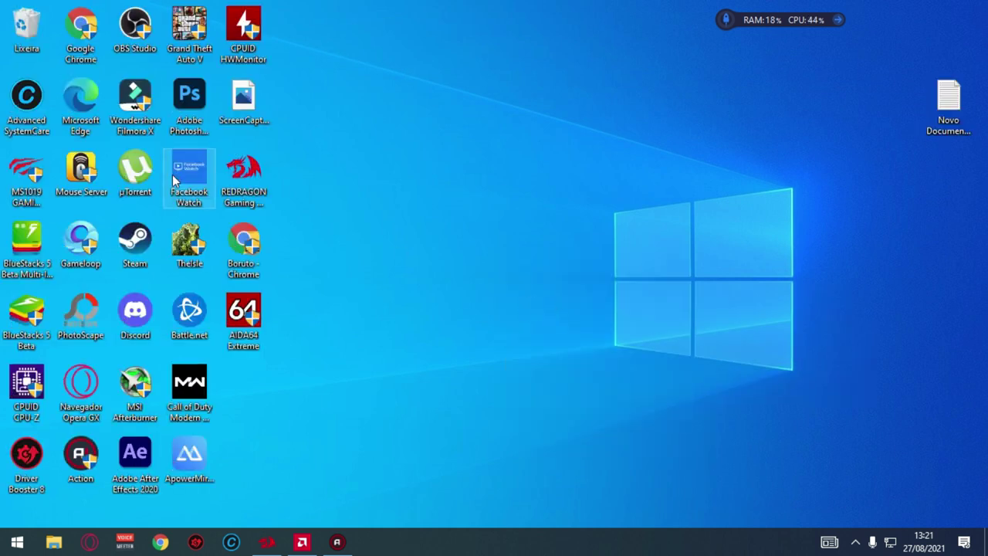
Step: Launch Gameloop as administrator from its desktop shortcut and allow it to make changes to the device
right_click(85, 244)
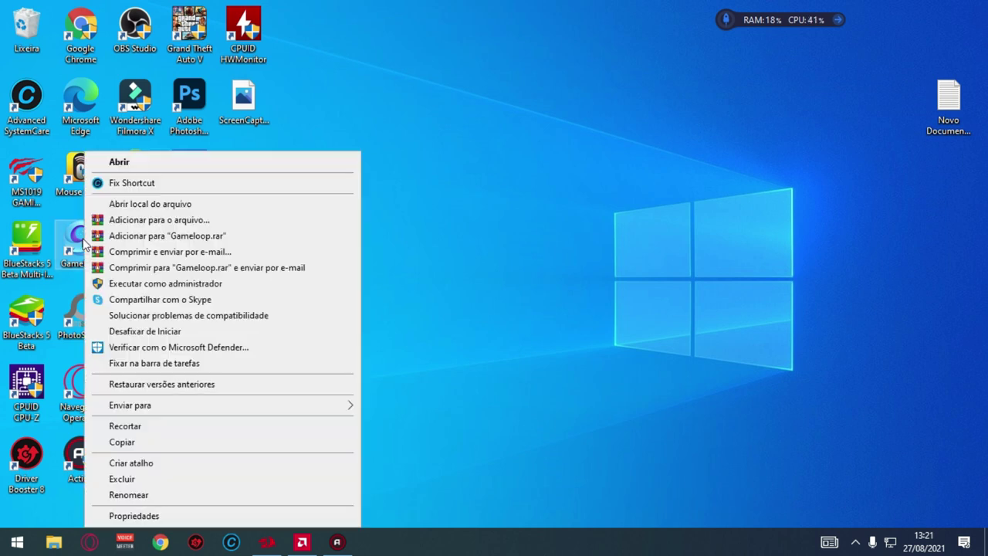
click(123, 286)
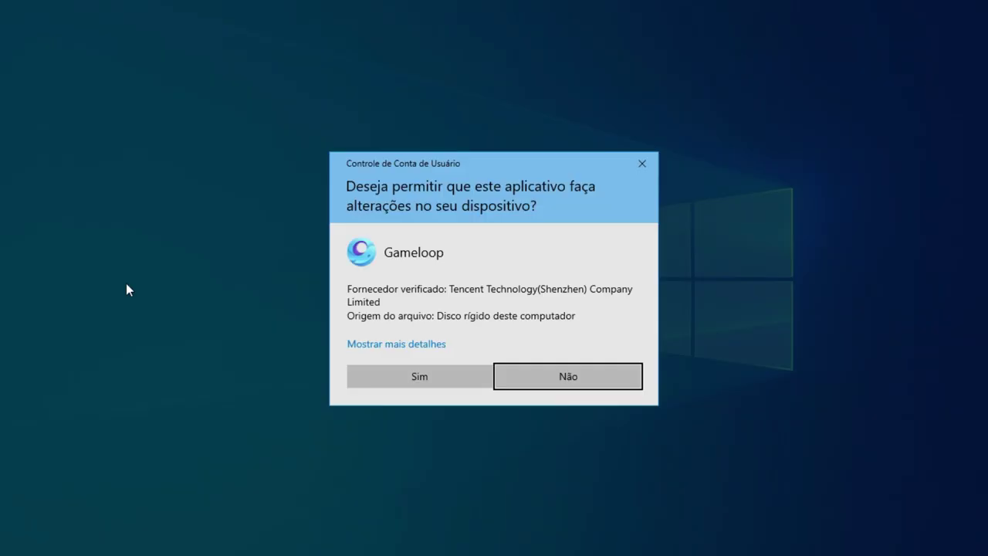
click(409, 373)
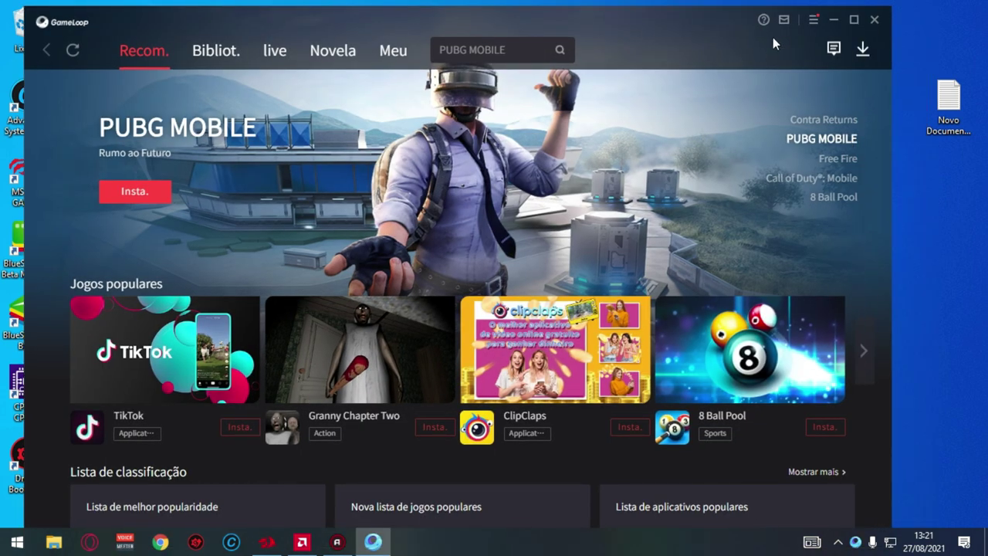
Step: Try to update GameLoop to version 4.1.30.90, closing the update window during the download
click(814, 19)
click(791, 47)
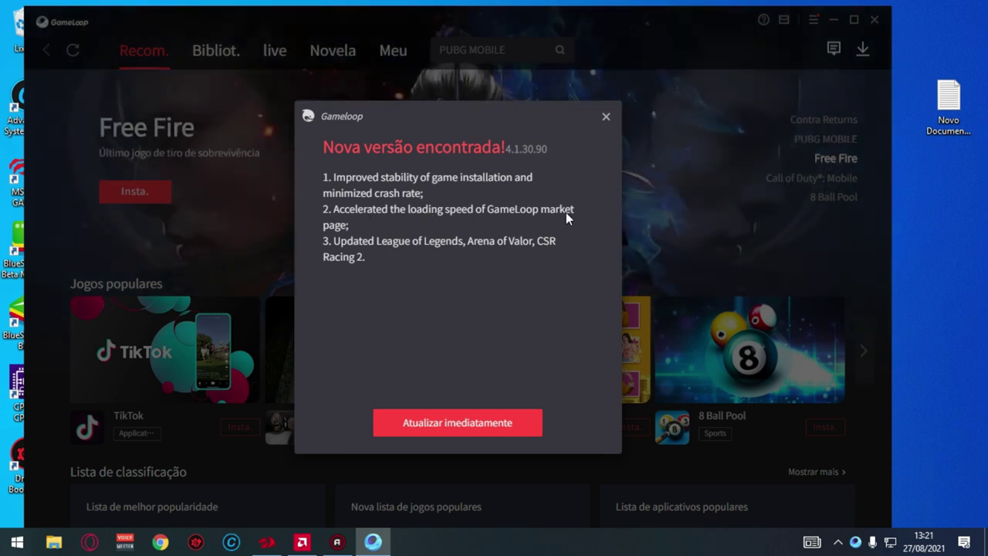
click(485, 437)
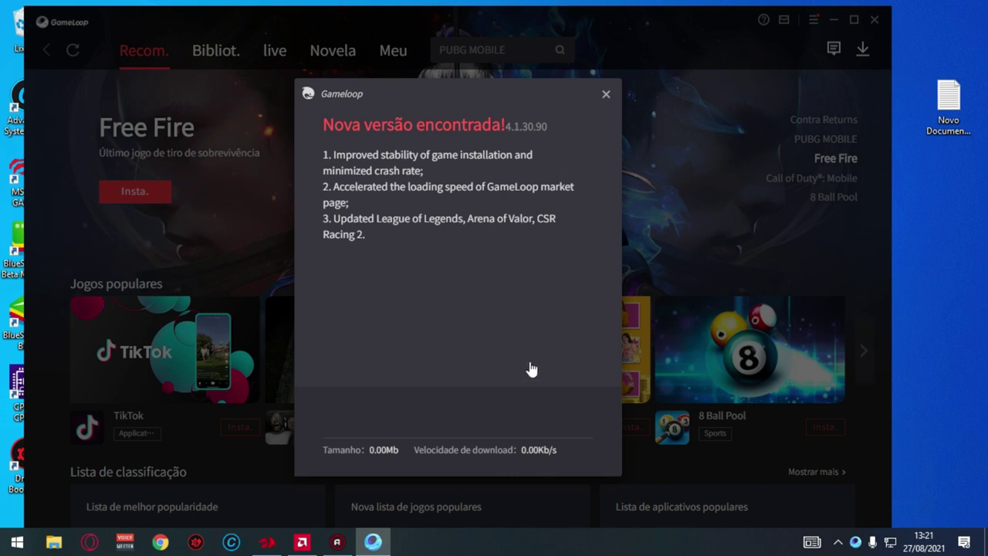
click(606, 96)
click(458, 308)
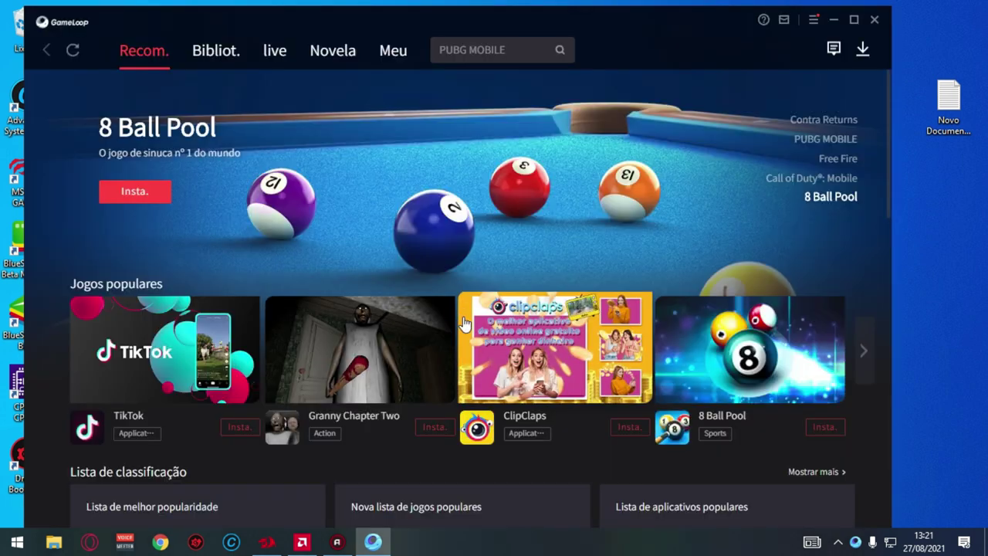
Step: View the release notes of the available GameLoop update and close the update window
click(813, 20)
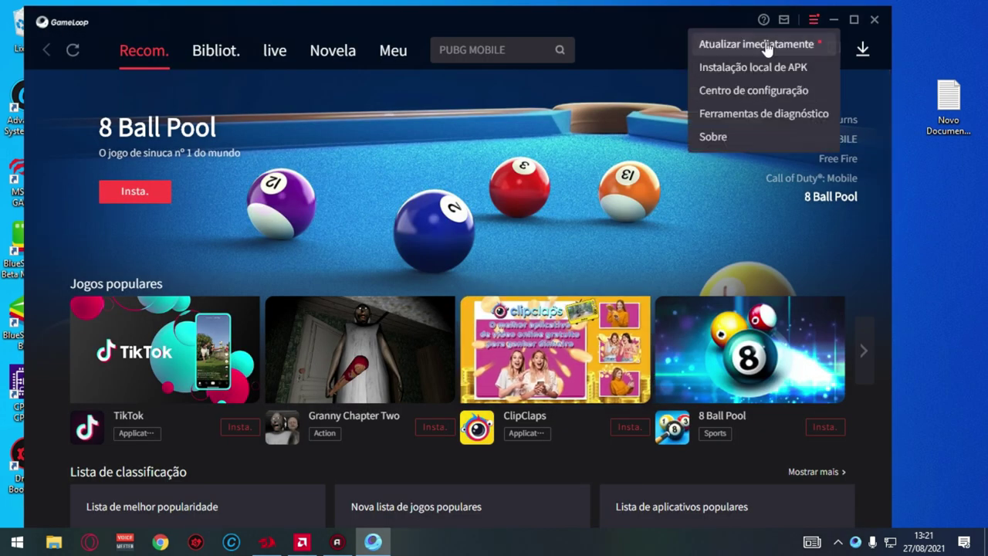
click(767, 47)
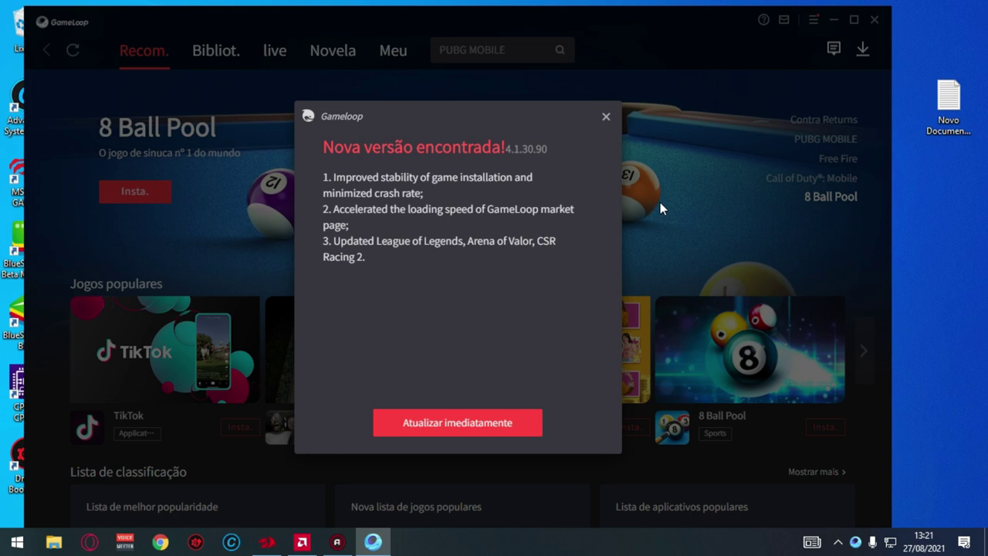
click(605, 118)
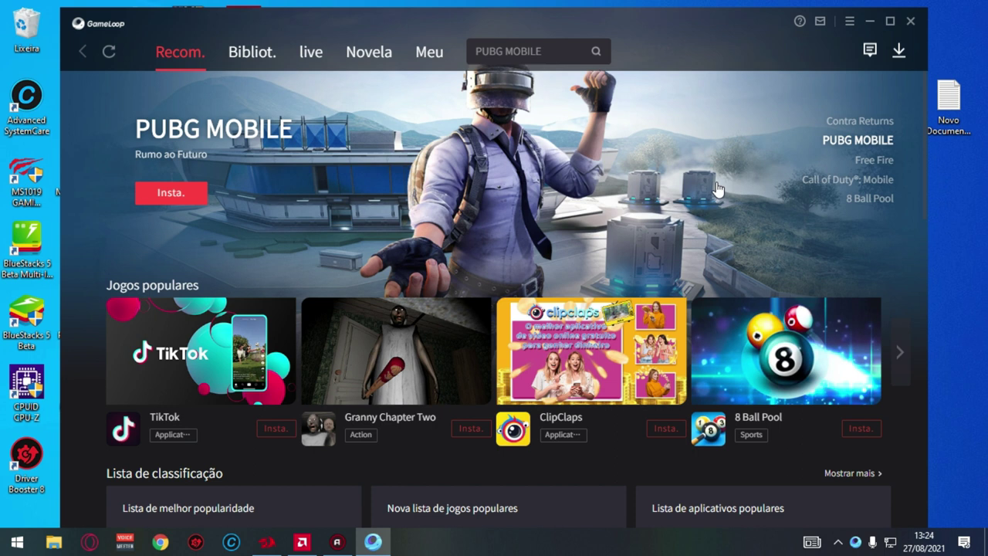
Step: Minimize GameLoop and check the graphics driver version and hardware details in AMD Radeon Software
drag(555, 17, 525, 11)
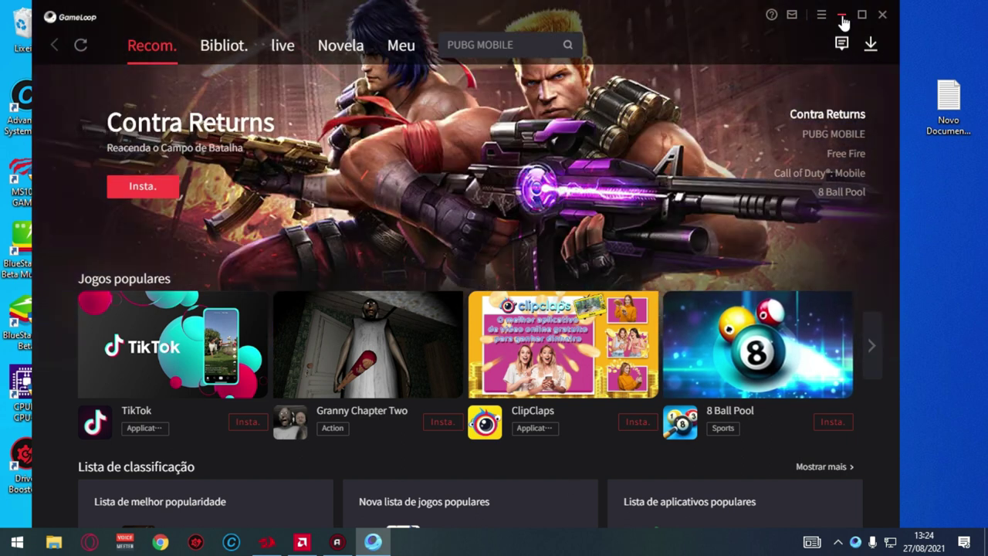
click(843, 21)
right_click(555, 216)
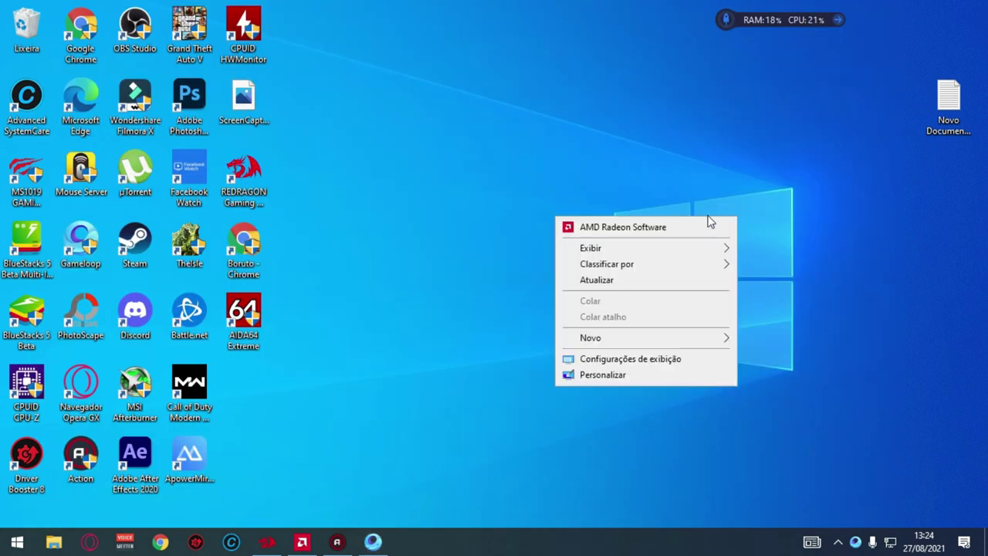
click(612, 226)
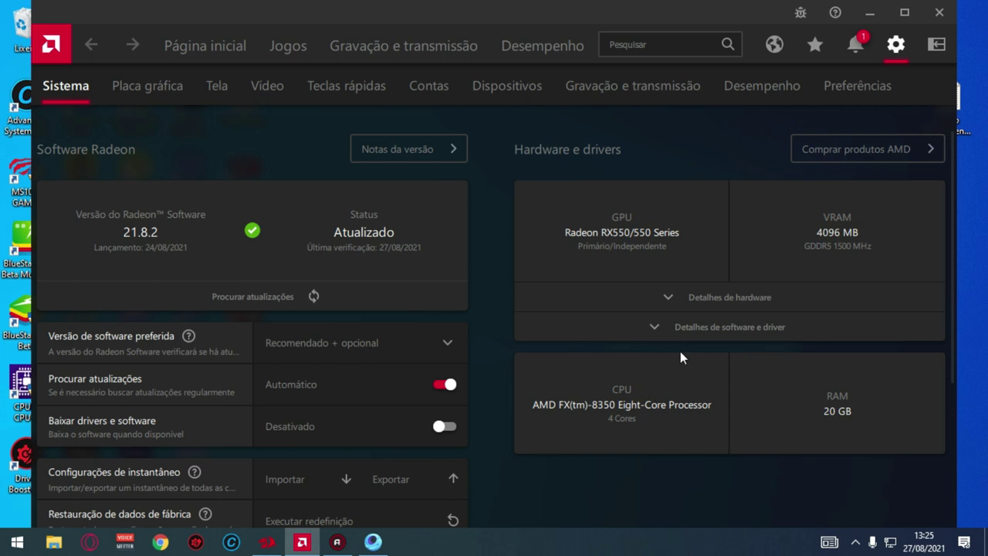
click(869, 14)
Step: Refresh the desktop, return to GameLoop and open the engine settings in its configuration center
right_click(498, 204)
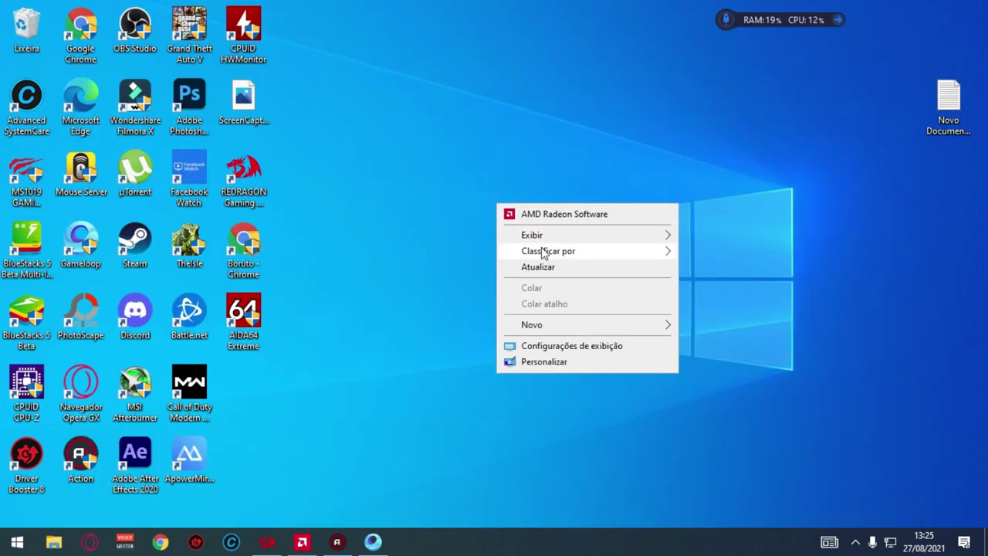
click(539, 267)
click(373, 541)
click(820, 14)
click(776, 87)
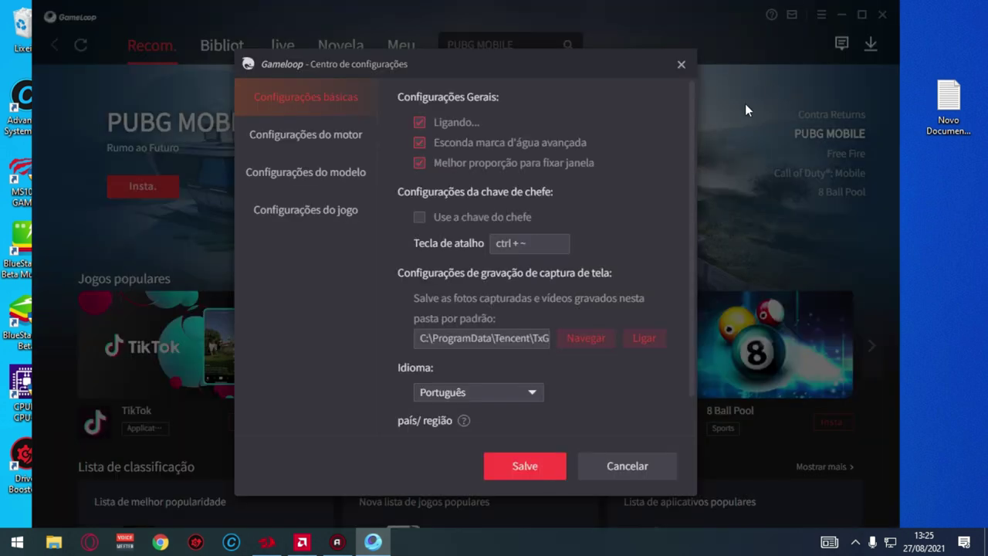
click(344, 147)
Step: Examine the available memory and processor options in the engine settings
click(505, 376)
click(503, 376)
click(476, 429)
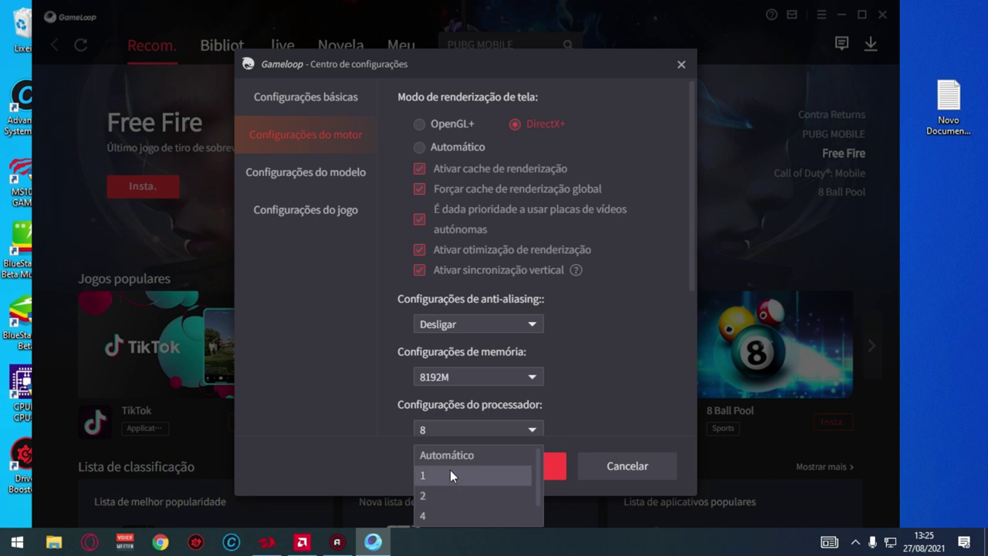
scroll(452, 479, down, 1)
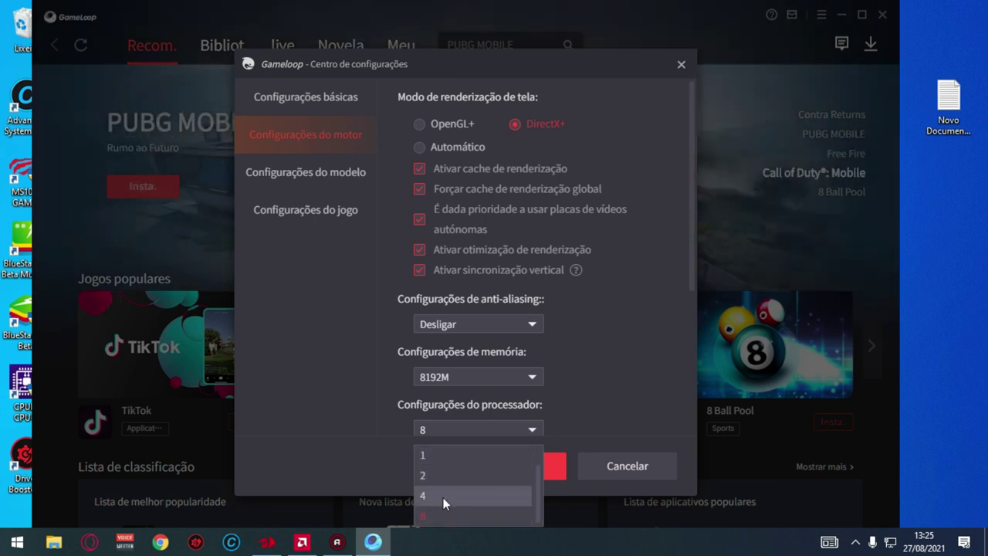
click(610, 368)
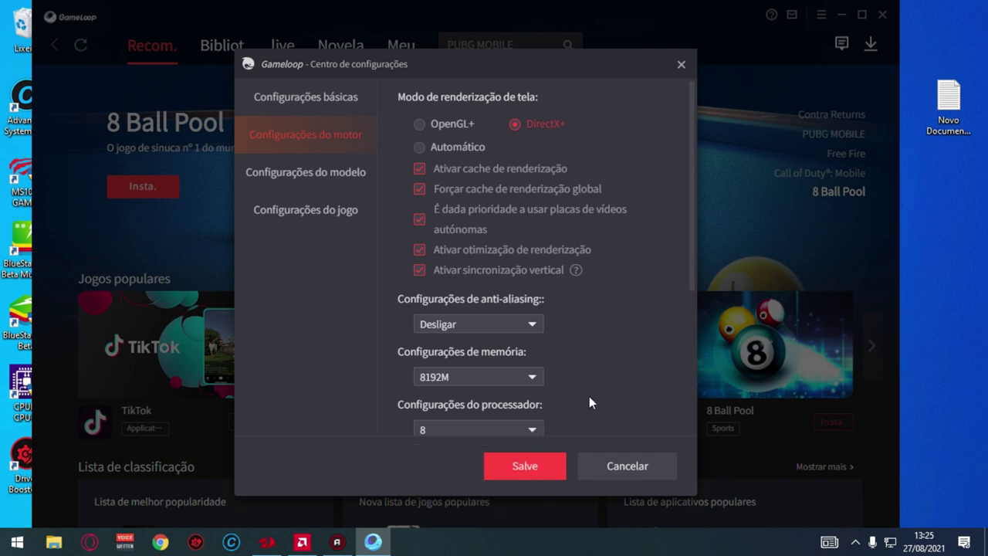
click(526, 380)
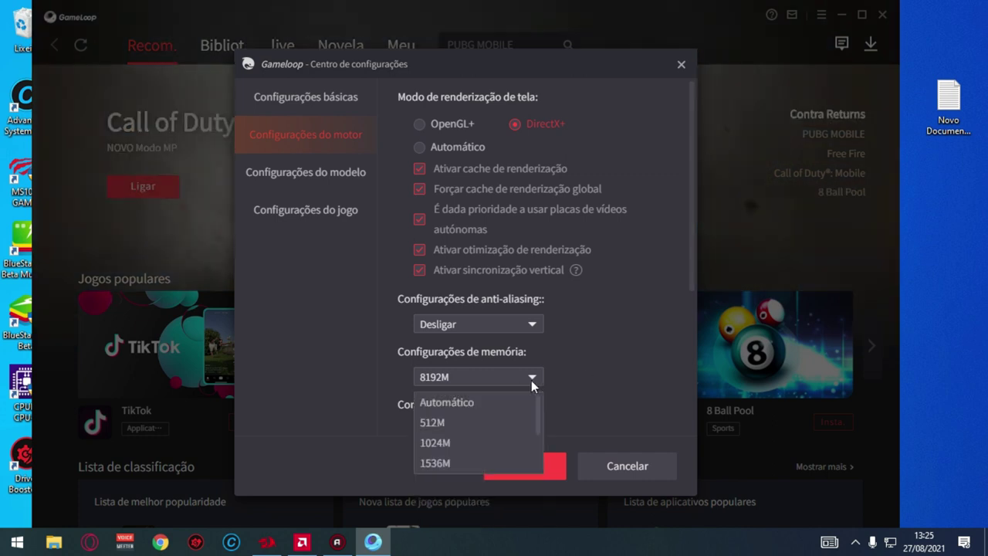
click(606, 393)
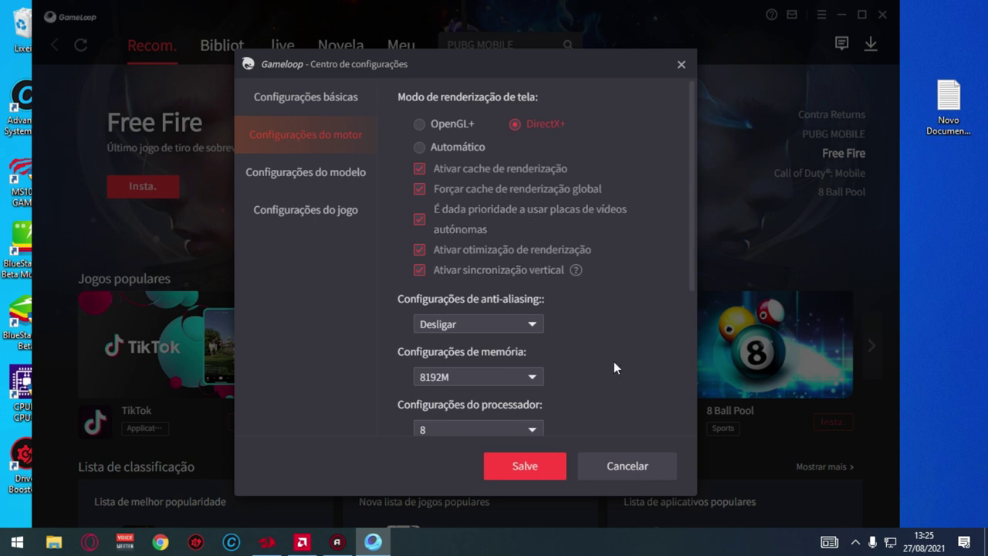
Step: Set the screen DPI to 240 in the engine settings
scroll(593, 342, down, 3)
click(494, 300)
click(534, 362)
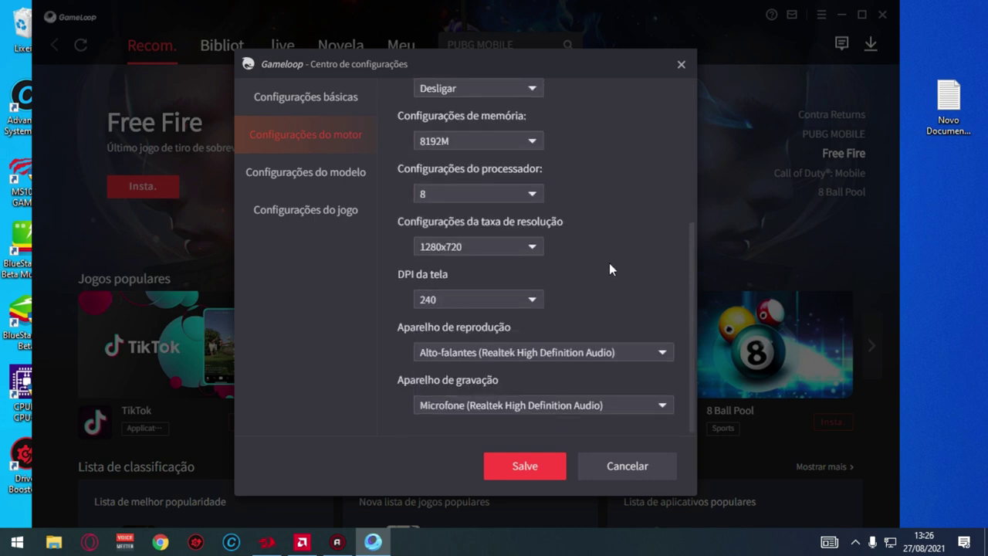
scroll(618, 273, up, 3)
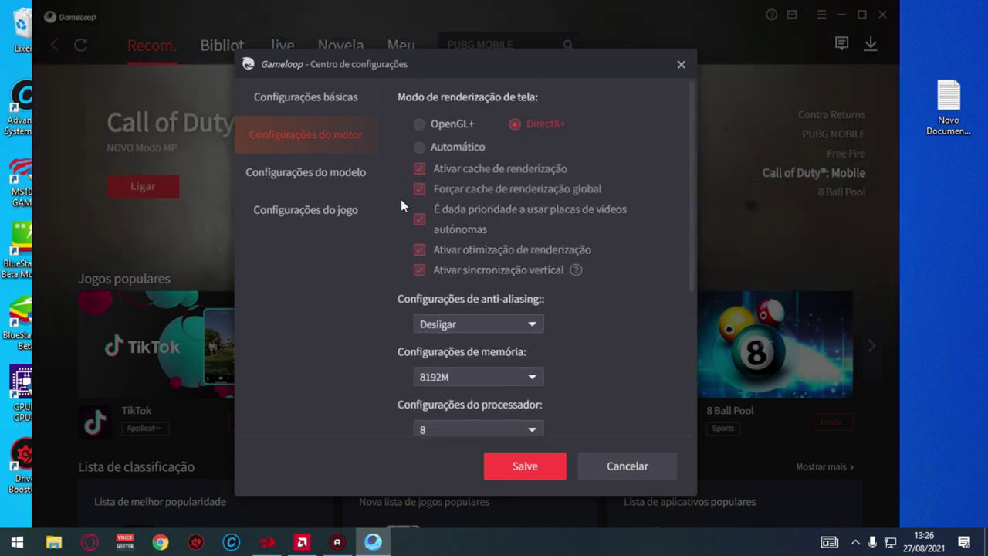
Step: Choose Modelos comuns as the phone model category in the model settings
click(346, 175)
click(545, 148)
click(544, 148)
click(494, 126)
click(480, 151)
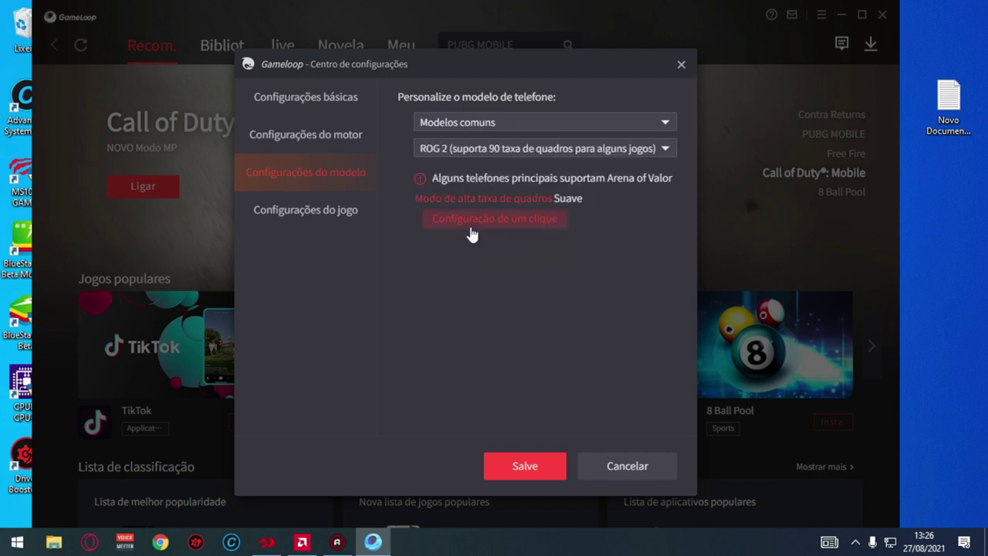
Step: Review the game clarity and quality options in the game settings and check the basic settings
click(324, 219)
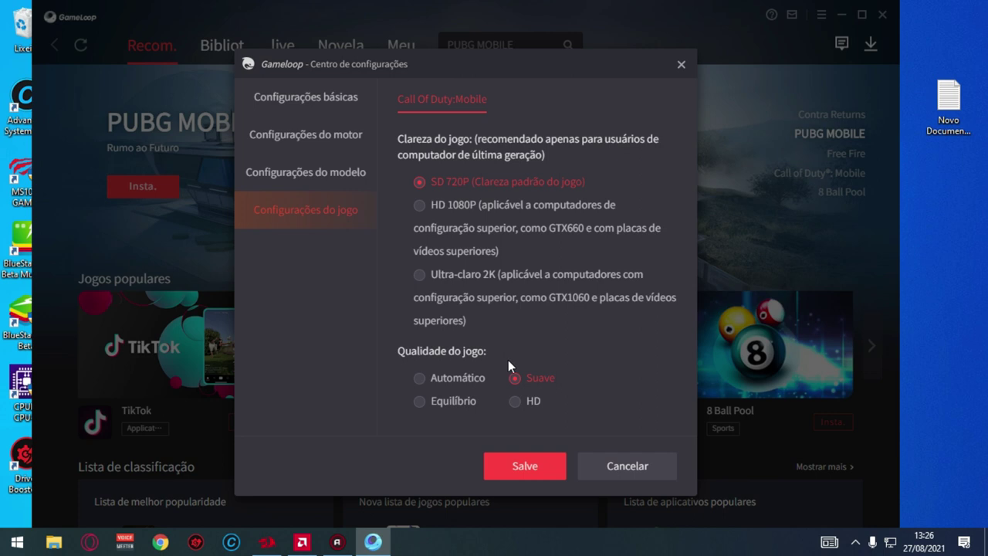
click(337, 139)
click(344, 99)
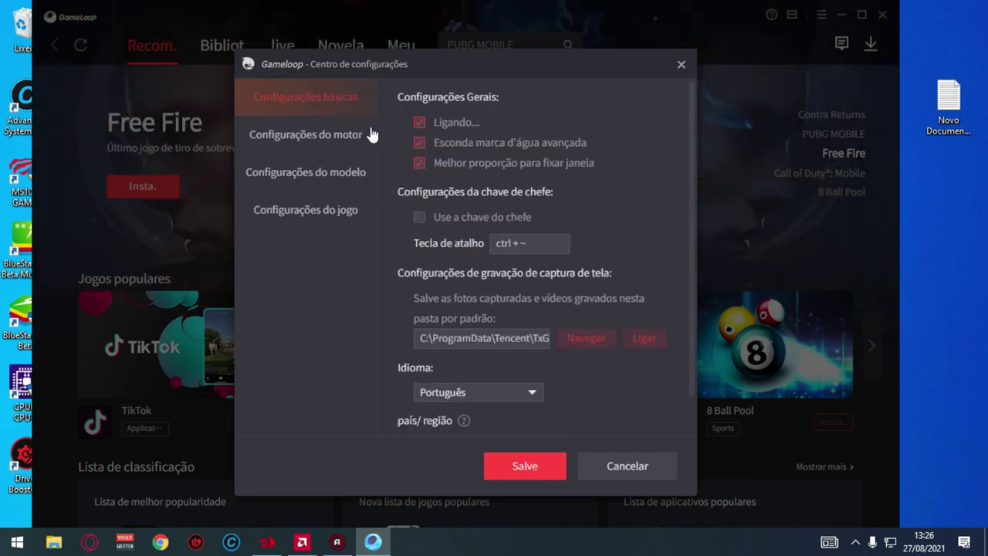
Step: Examine the memory and processor choices again in the engine settings
click(349, 136)
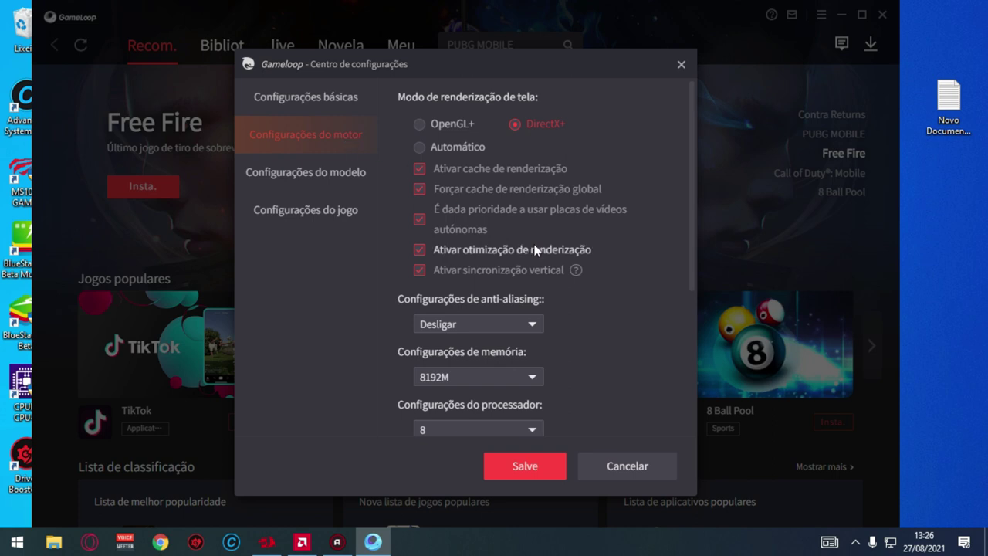
scroll(575, 317, down, 1)
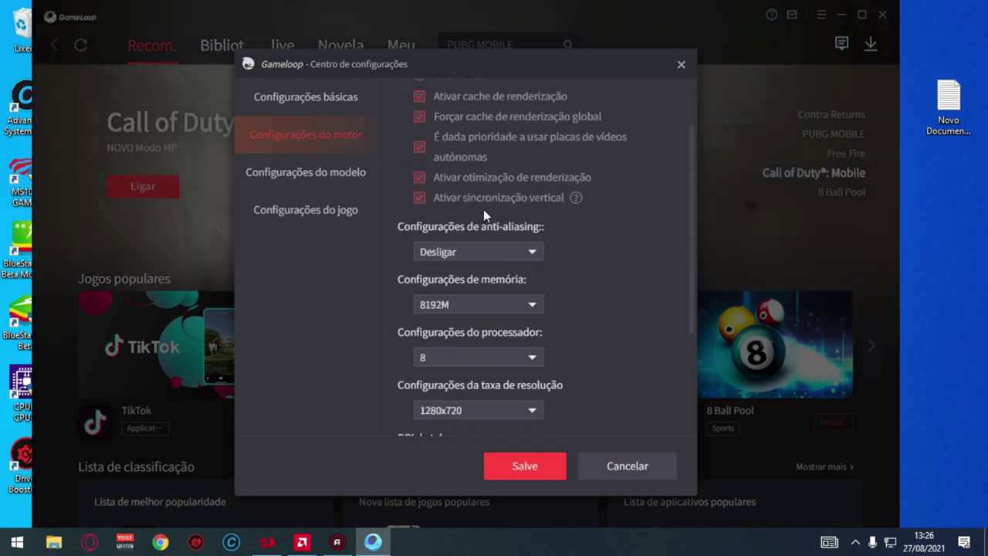
click(498, 305)
click(615, 348)
click(485, 355)
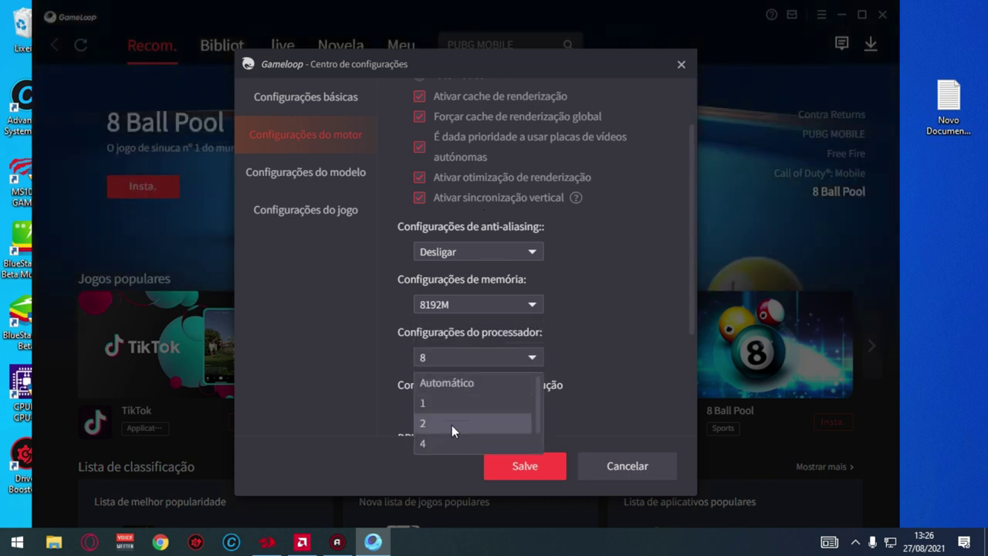
click(480, 358)
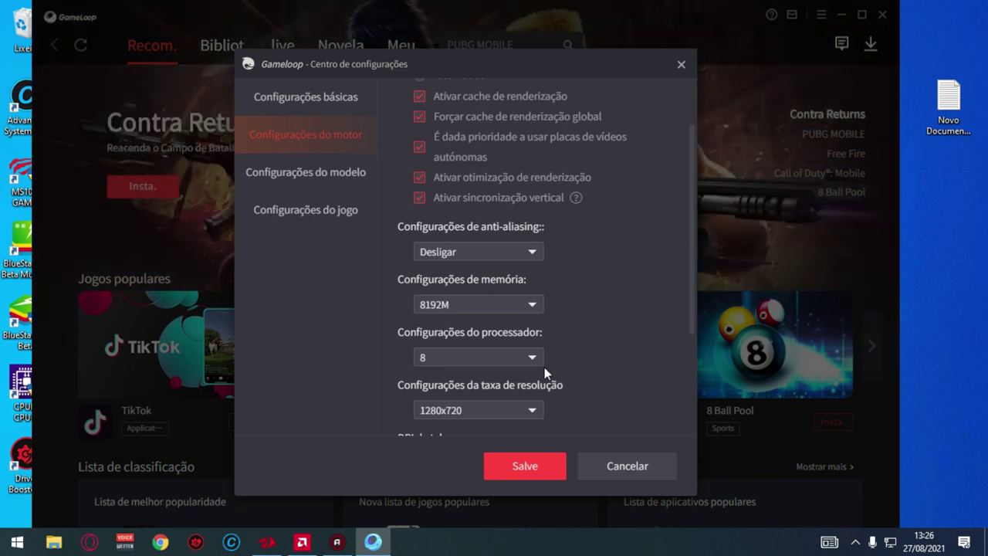
click(534, 355)
click(636, 298)
click(487, 304)
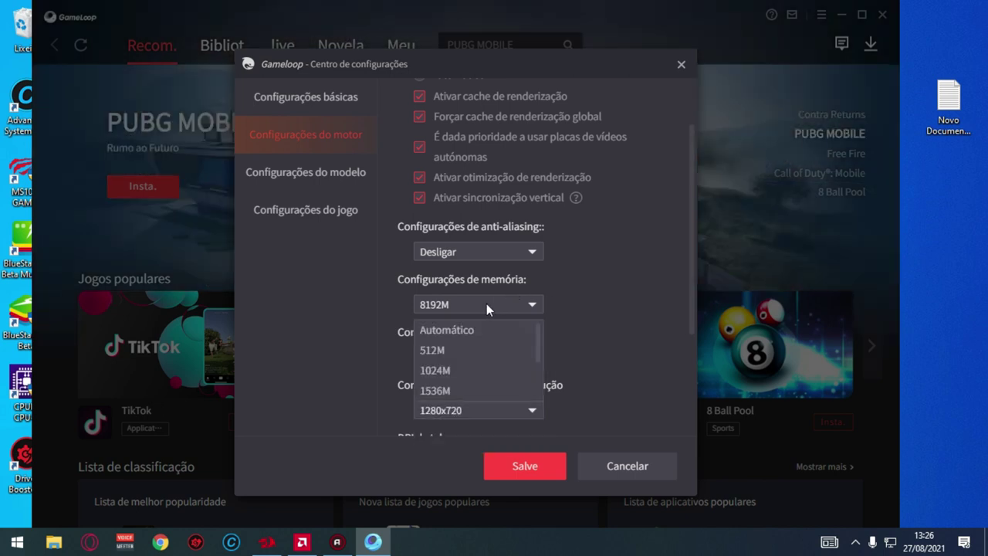
click(450, 393)
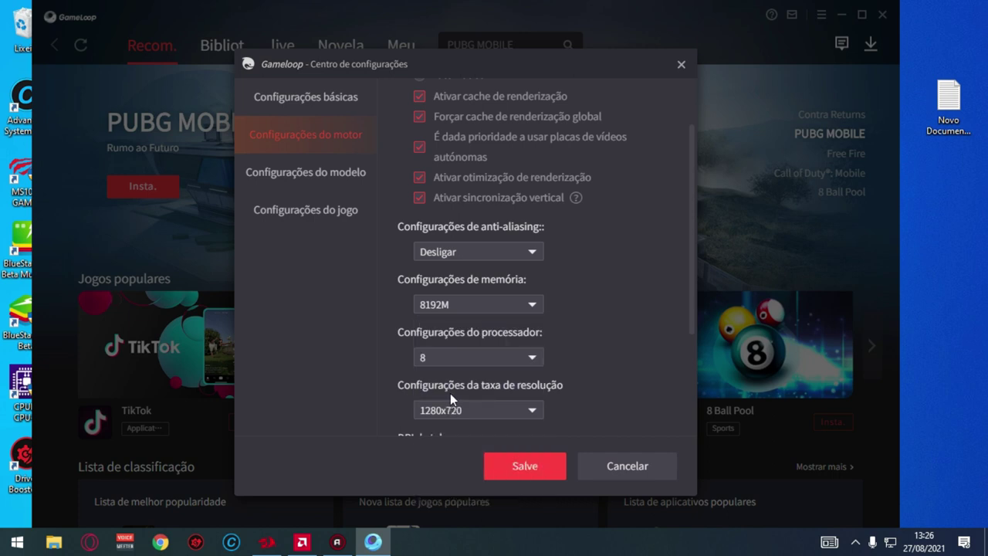
click(458, 306)
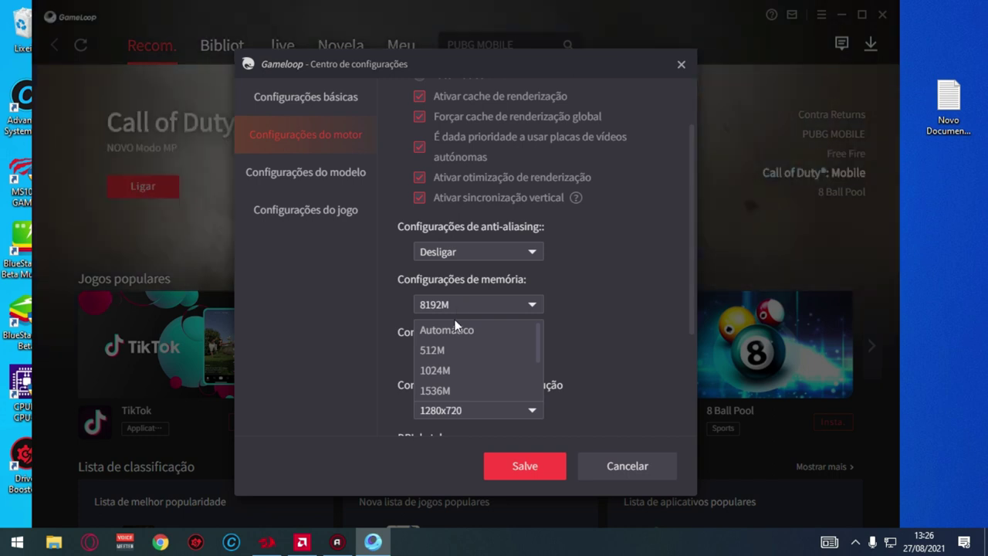
click(457, 303)
click(454, 357)
click(455, 357)
click(421, 303)
click(453, 303)
click(479, 305)
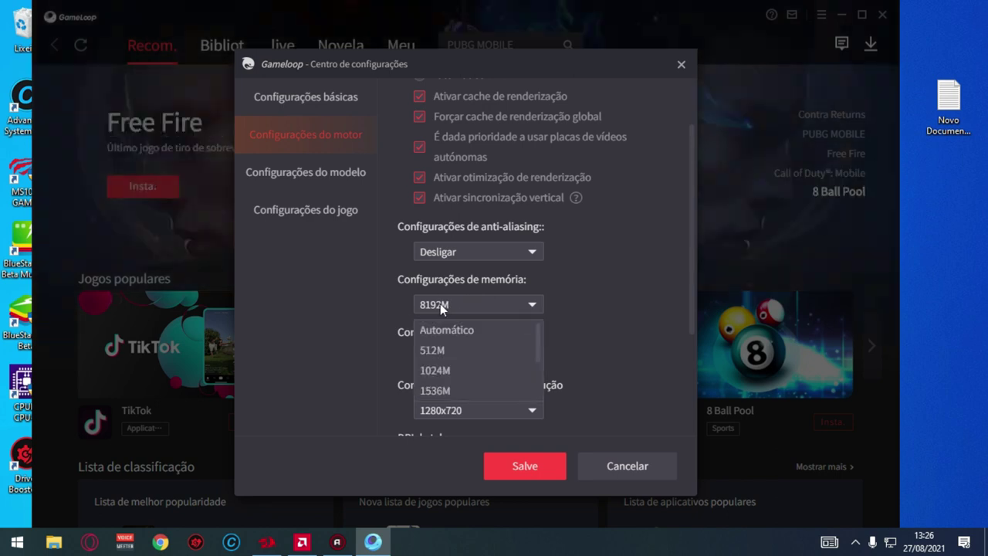
click(531, 410)
click(653, 384)
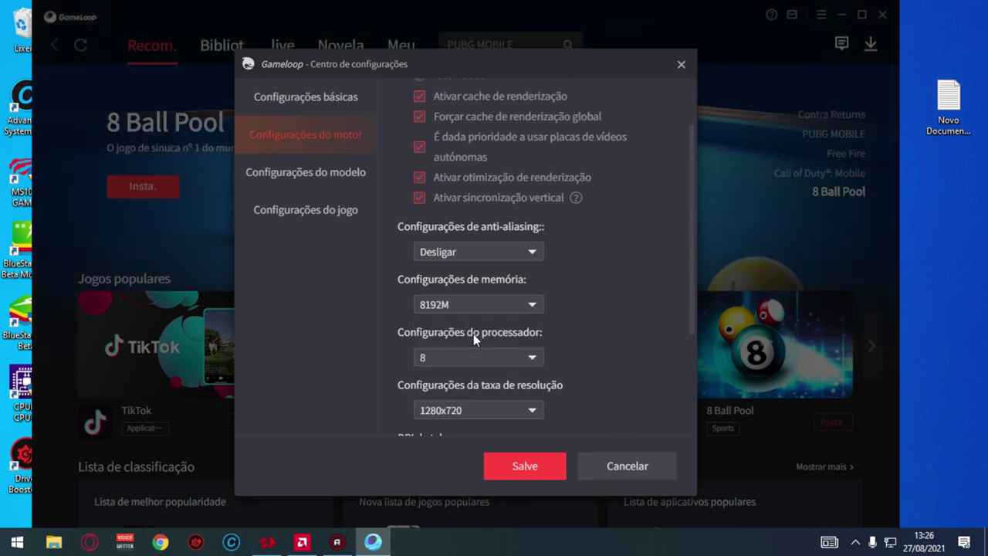
Step: Examine the anti-aliasing and processor choices and review the remaining engine settings
click(510, 252)
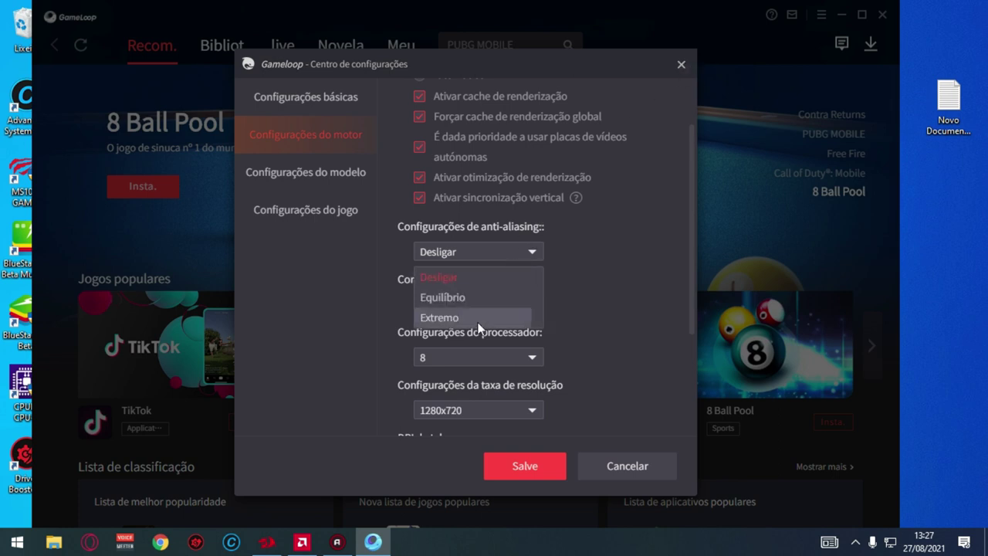
scroll(538, 349, down, 3)
click(543, 302)
click(543, 302)
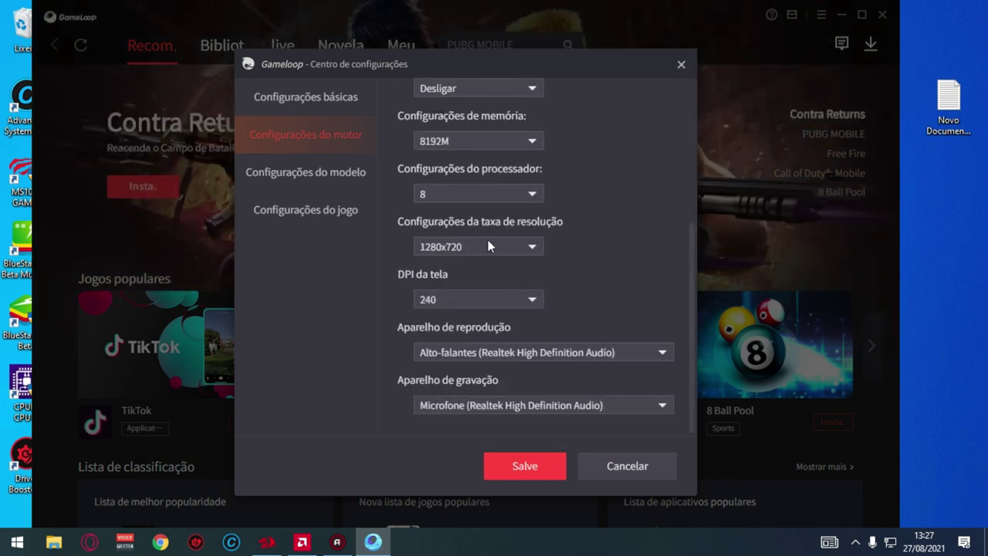
click(483, 197)
click(482, 189)
click(448, 247)
click(447, 188)
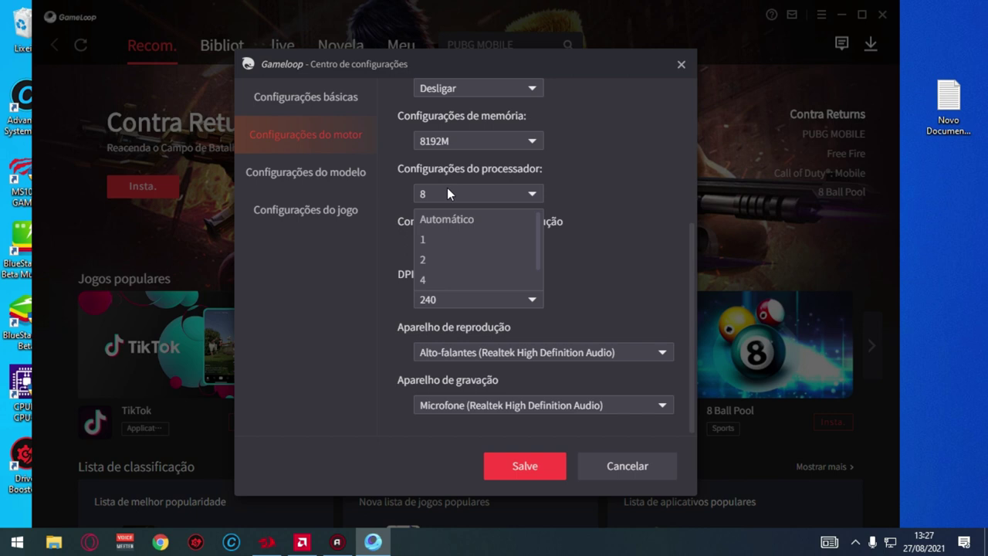
click(484, 191)
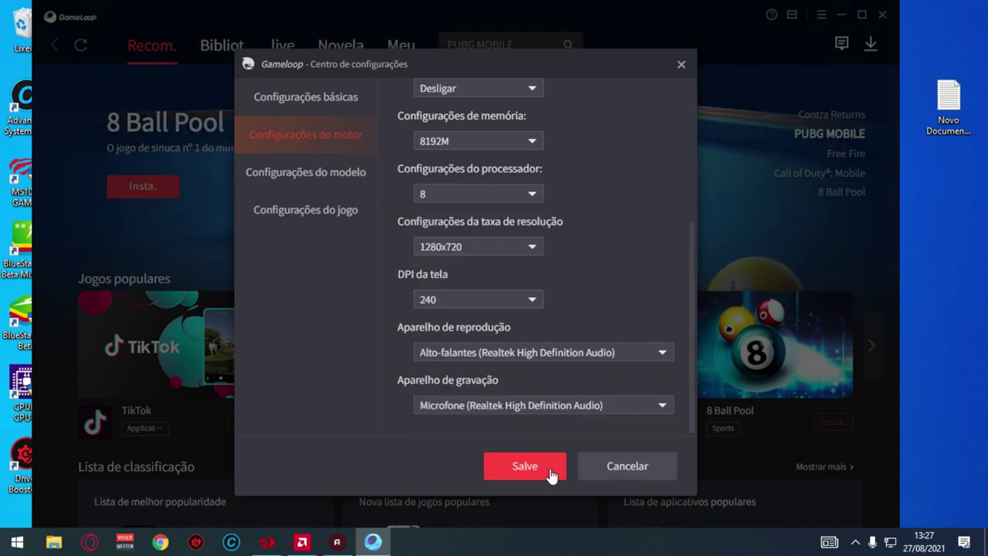
Step: Leave the configuration center and run Call of Duty: Mobile from the Meu section in full screen
click(681, 66)
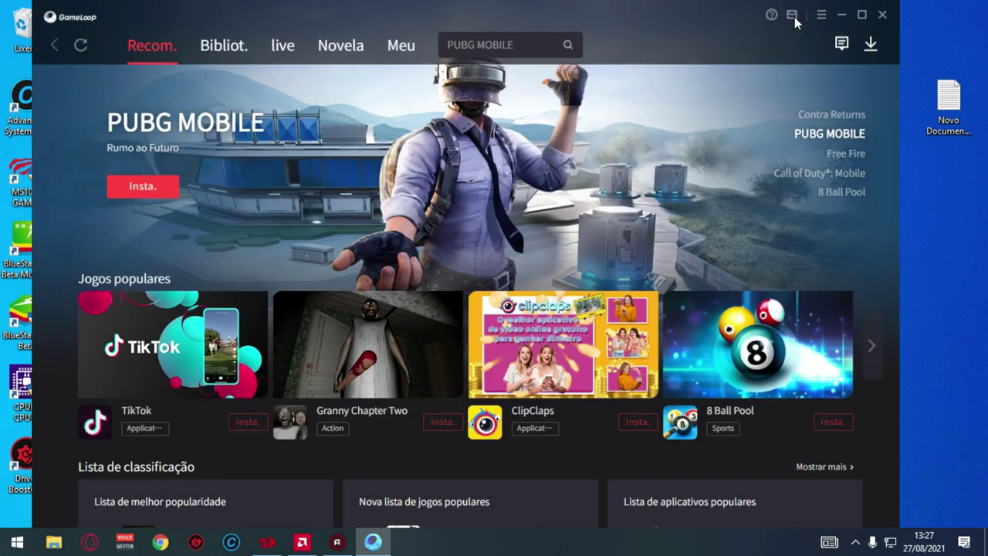
click(404, 48)
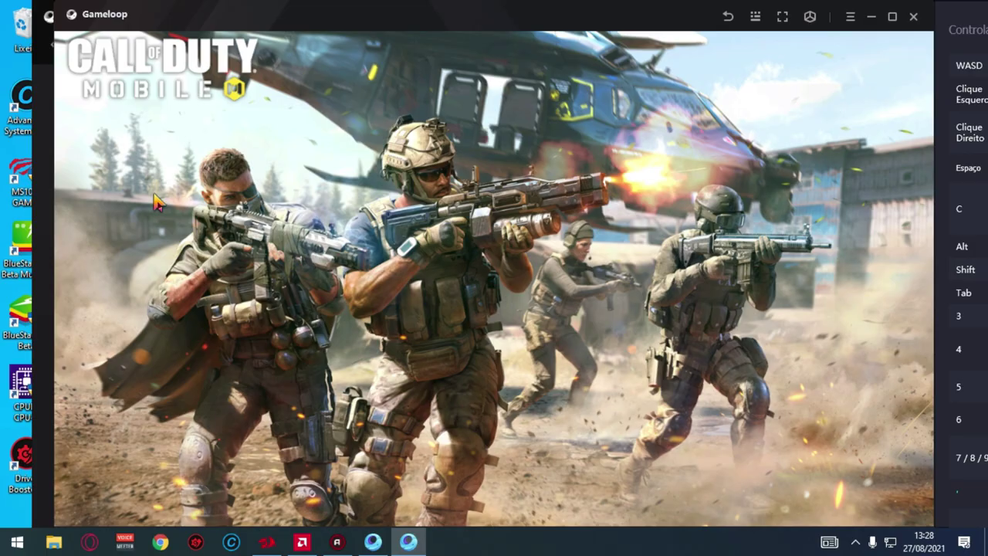
key(F11)
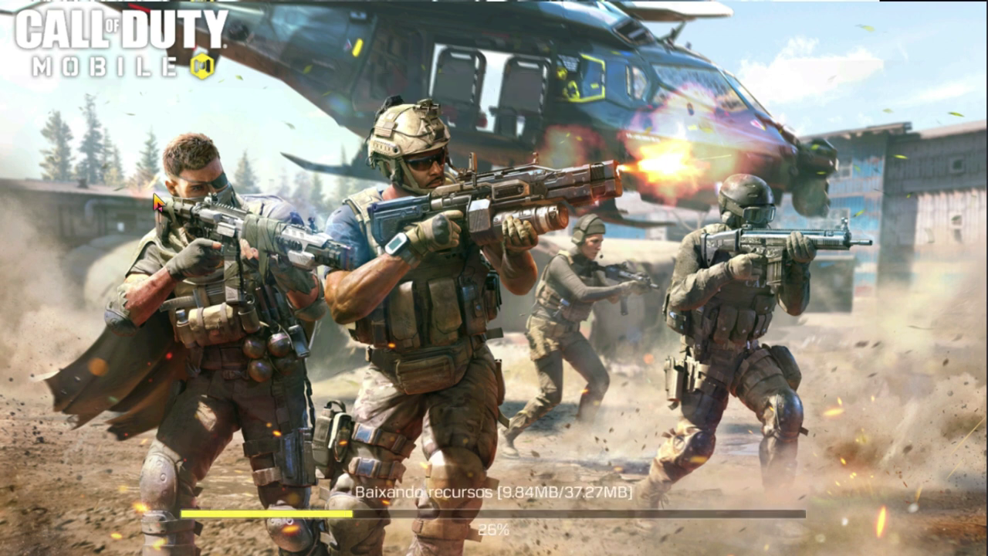
Step: Exit full screen, return to the GameLoop main window and review the engine settings in the configuration center
key(F11)
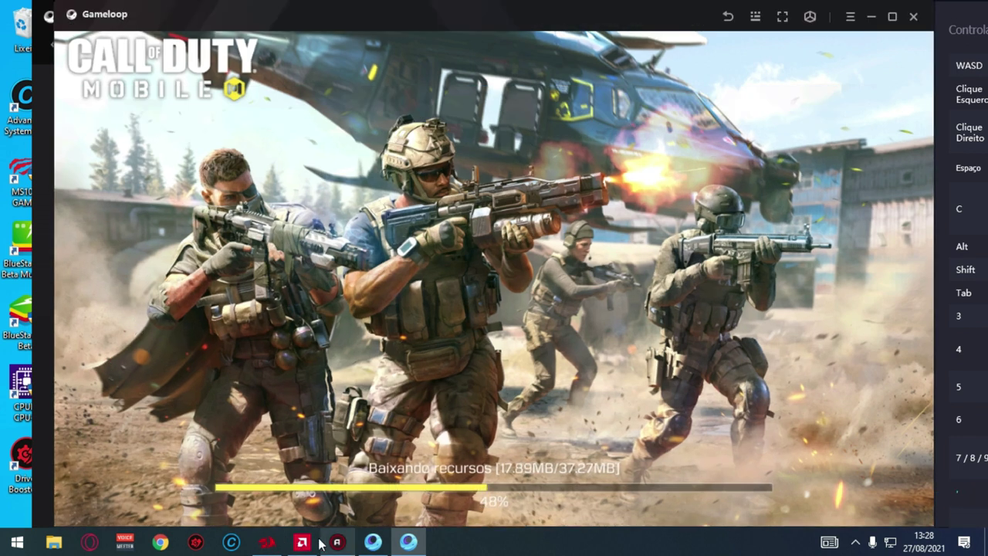
click(373, 542)
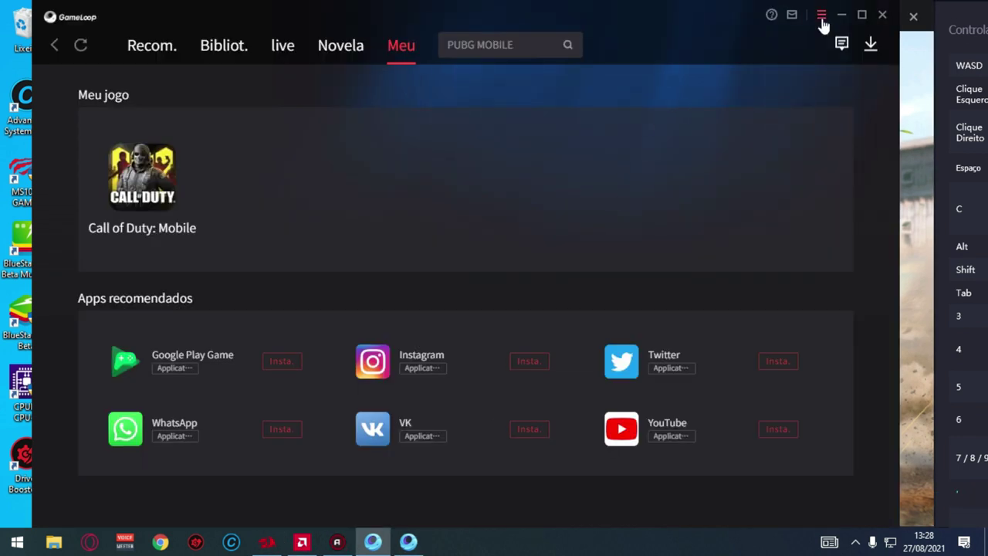
click(822, 20)
click(801, 87)
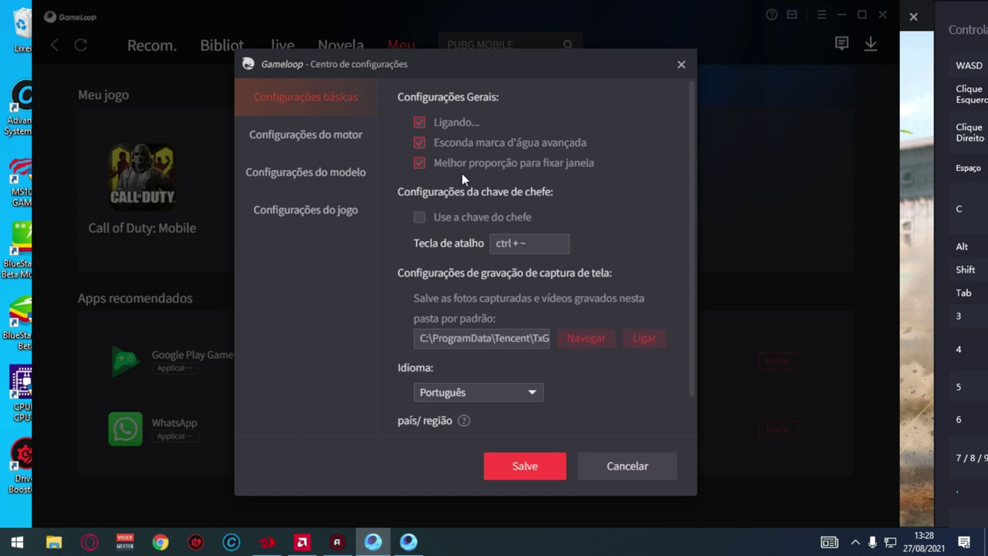
click(337, 146)
click(464, 324)
click(463, 346)
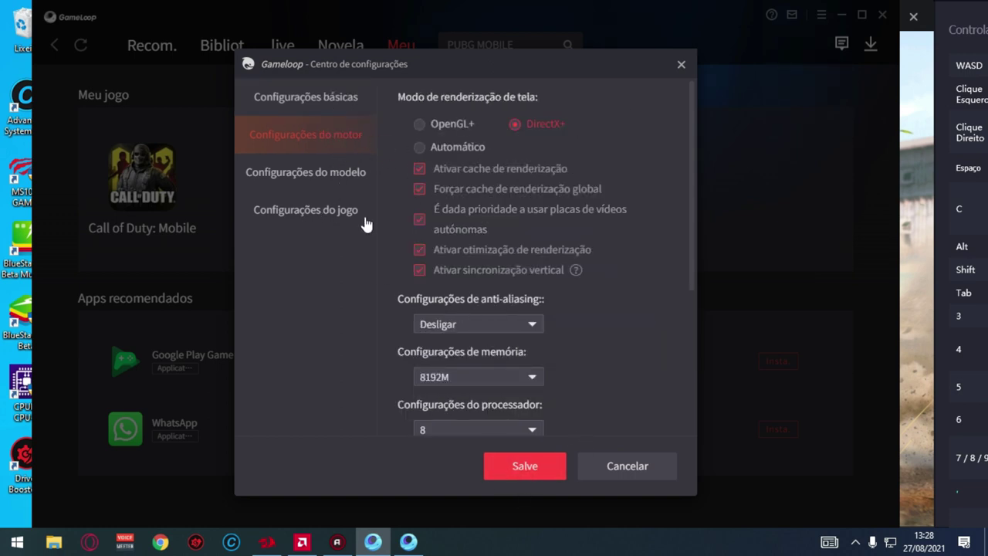
click(681, 66)
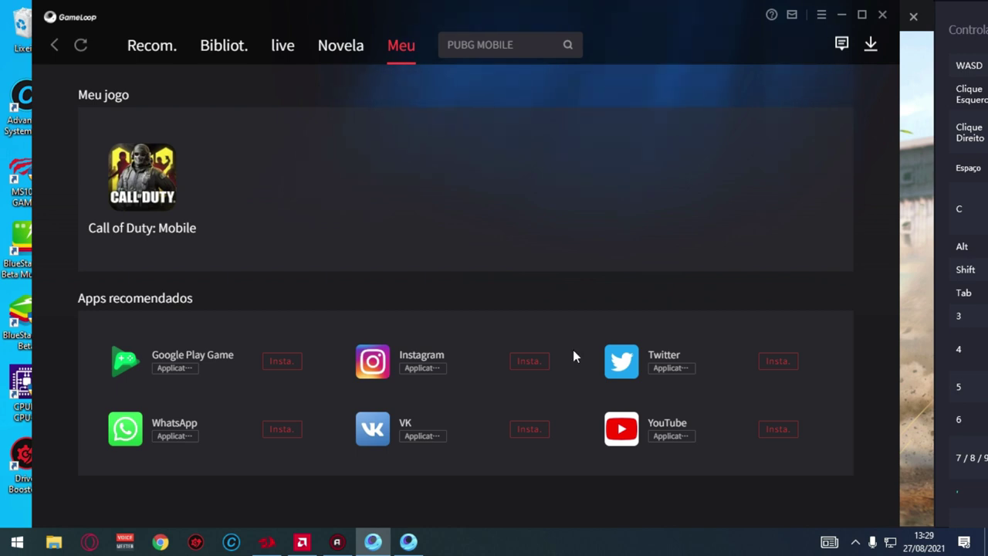
Step: Return to the running Call of Duty: Mobile window and show it in full screen
mouse_move(408, 542)
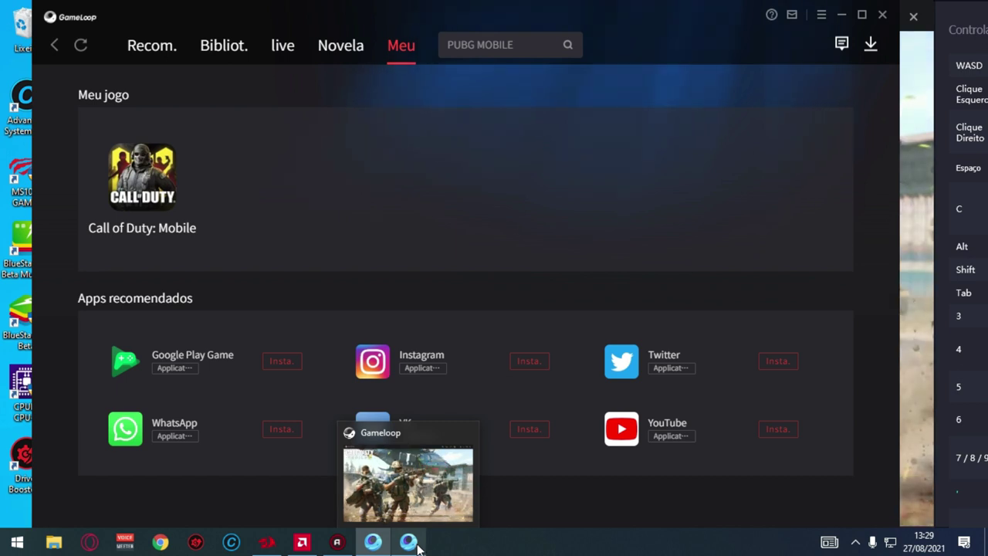
click(416, 546)
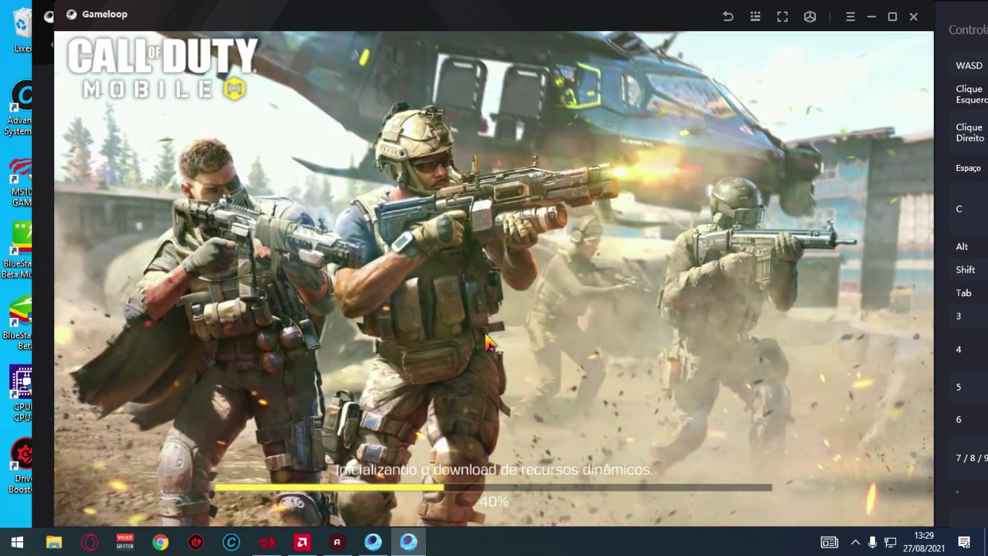
key(F11)
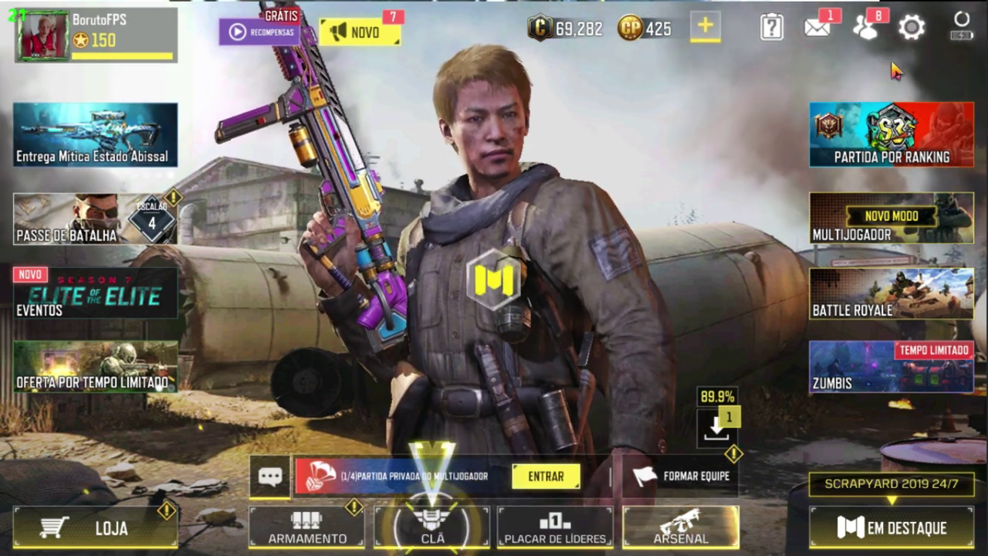
Step: Examine the graphics quality, frame rate and Battle Royale options in the game's audio and graphics settings, and return to the lobby
click(911, 29)
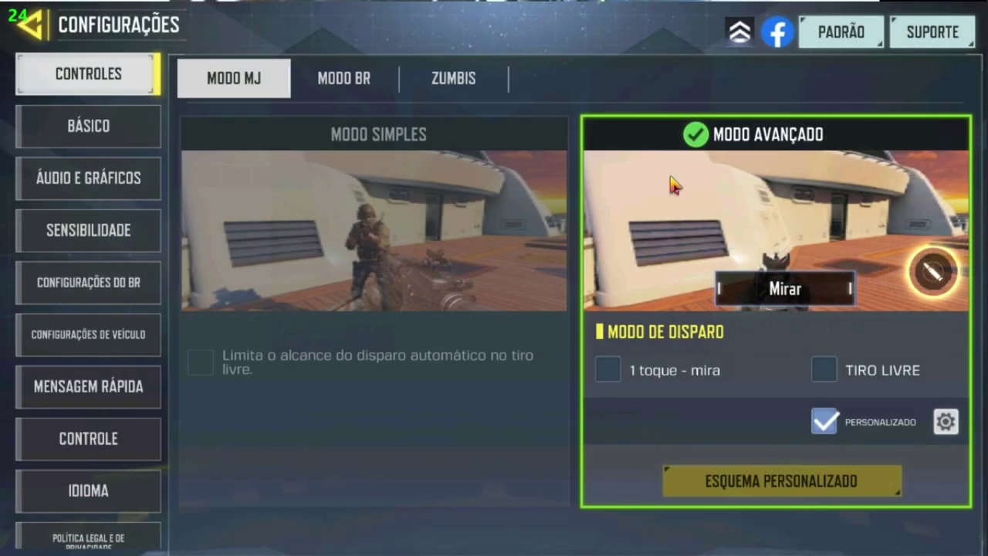
click(66, 174)
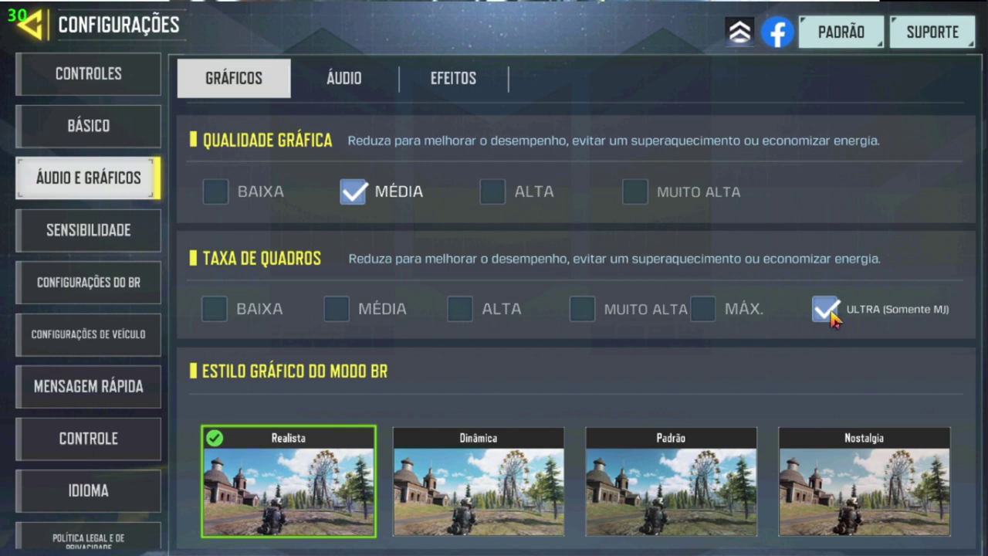
scroll(701, 376, down, 5)
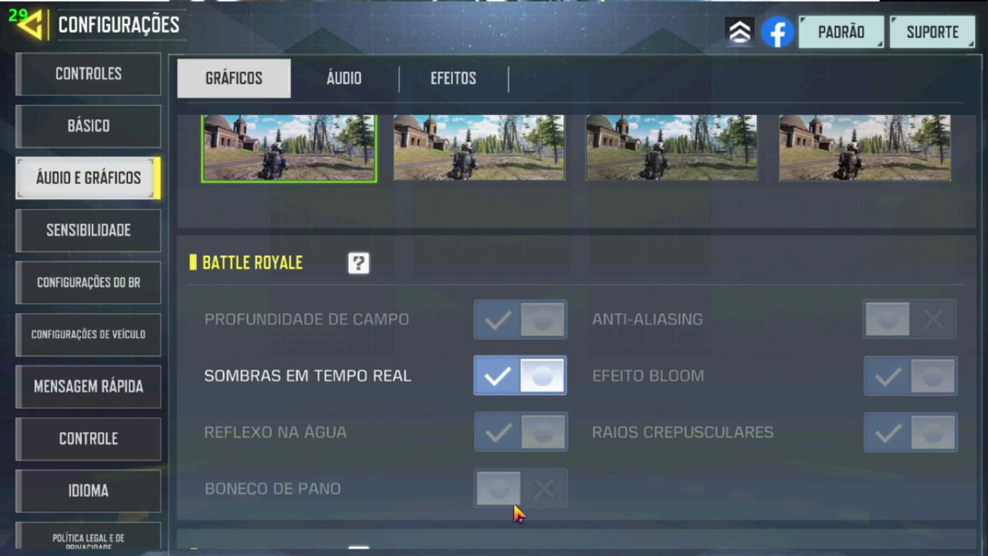
scroll(412, 348, up, 5)
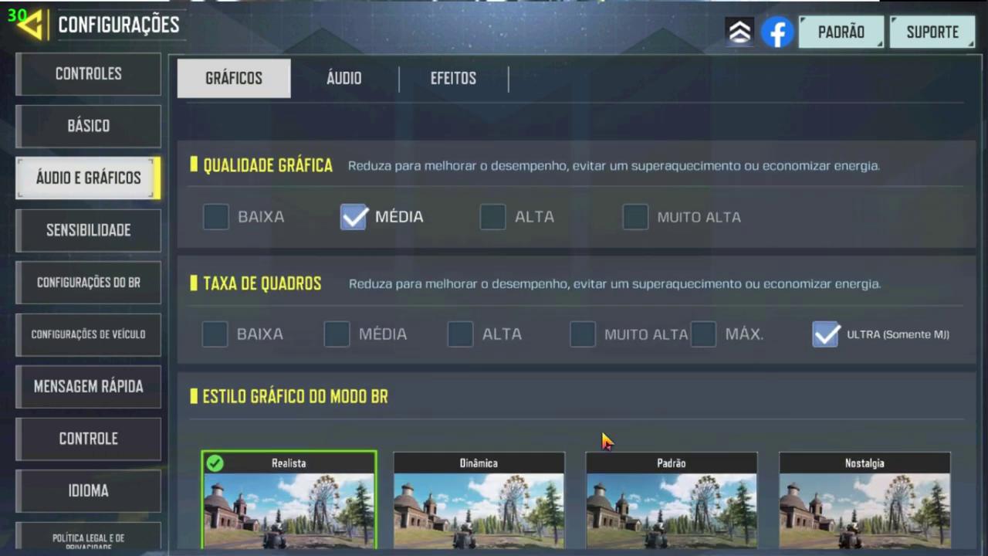
scroll(563, 468, down, 5)
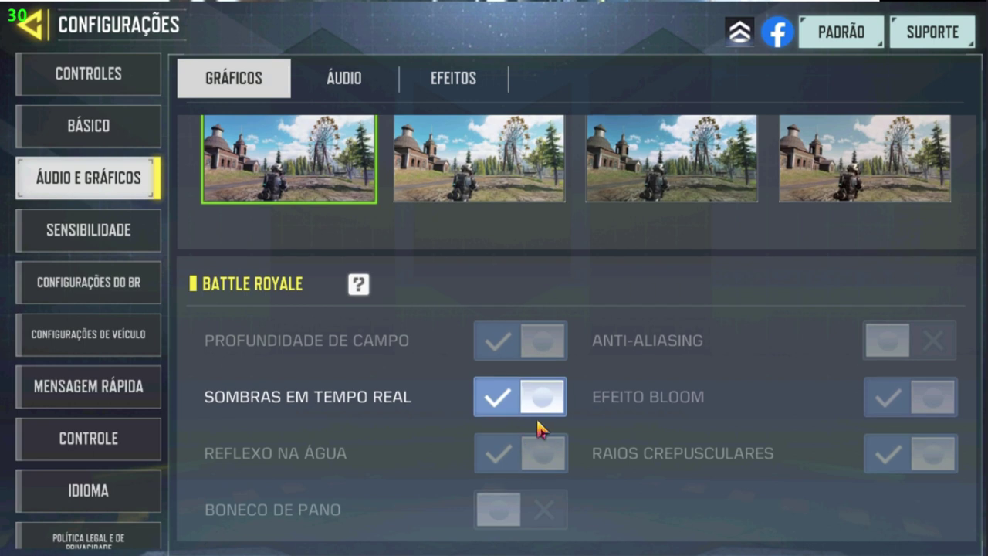
scroll(884, 467, up, 5)
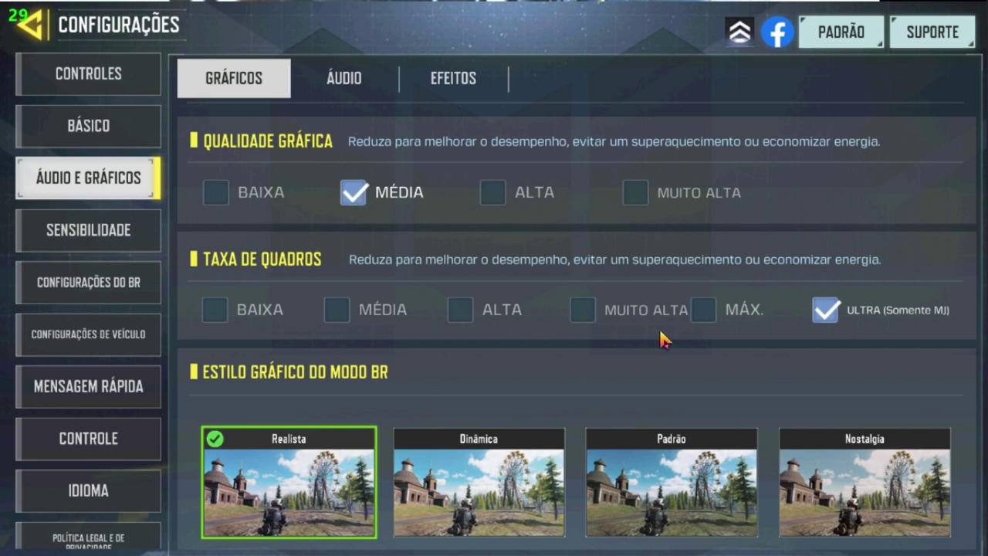
scroll(662, 340, down, 5)
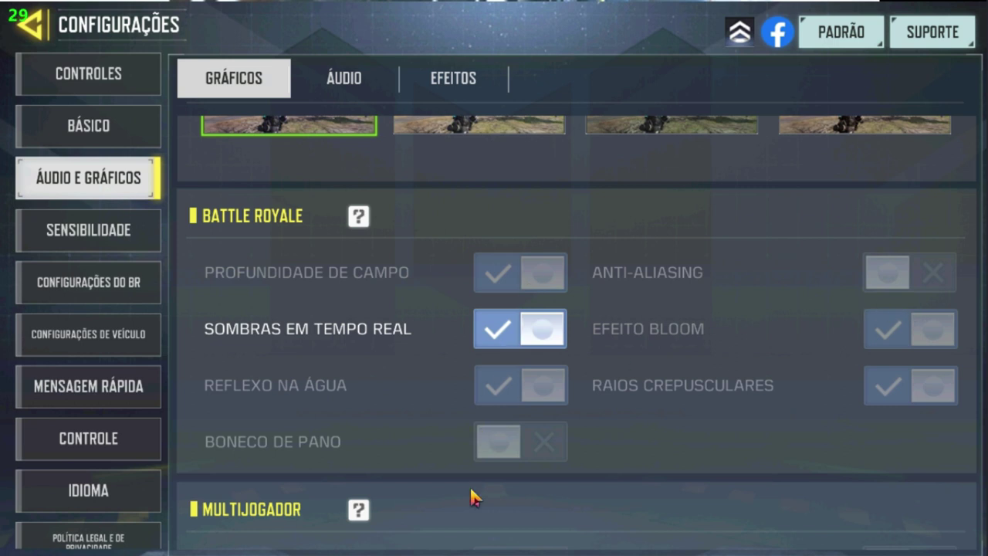
scroll(618, 319, up, 5)
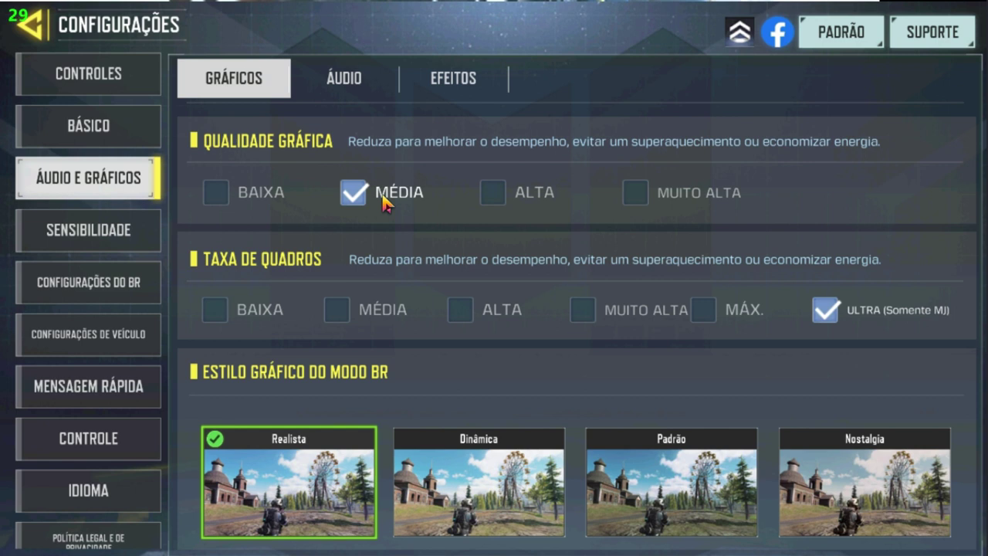
click(43, 32)
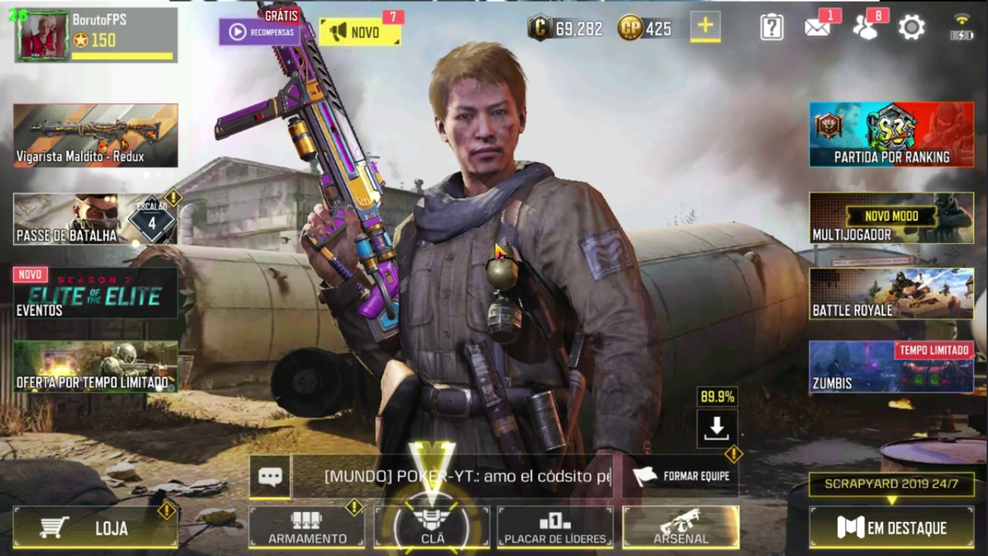